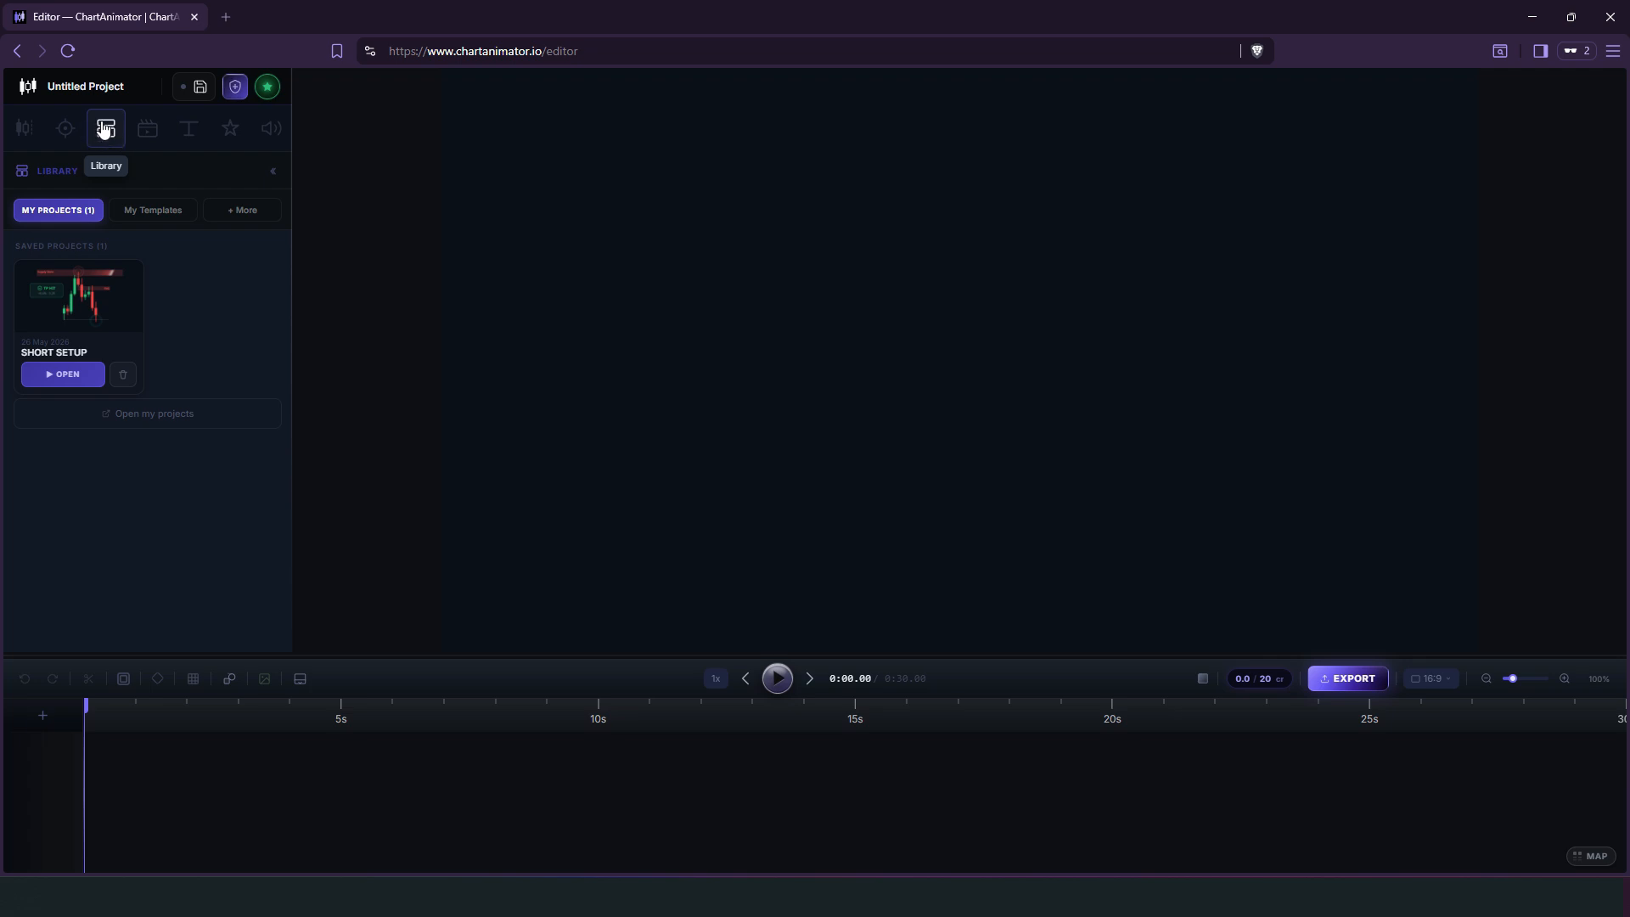
Browse the saved and ready-made template libraries and load the Head & Shoulders Pattern template into the editor.
{"action": "left_click", "coordinate": [147, 212]}
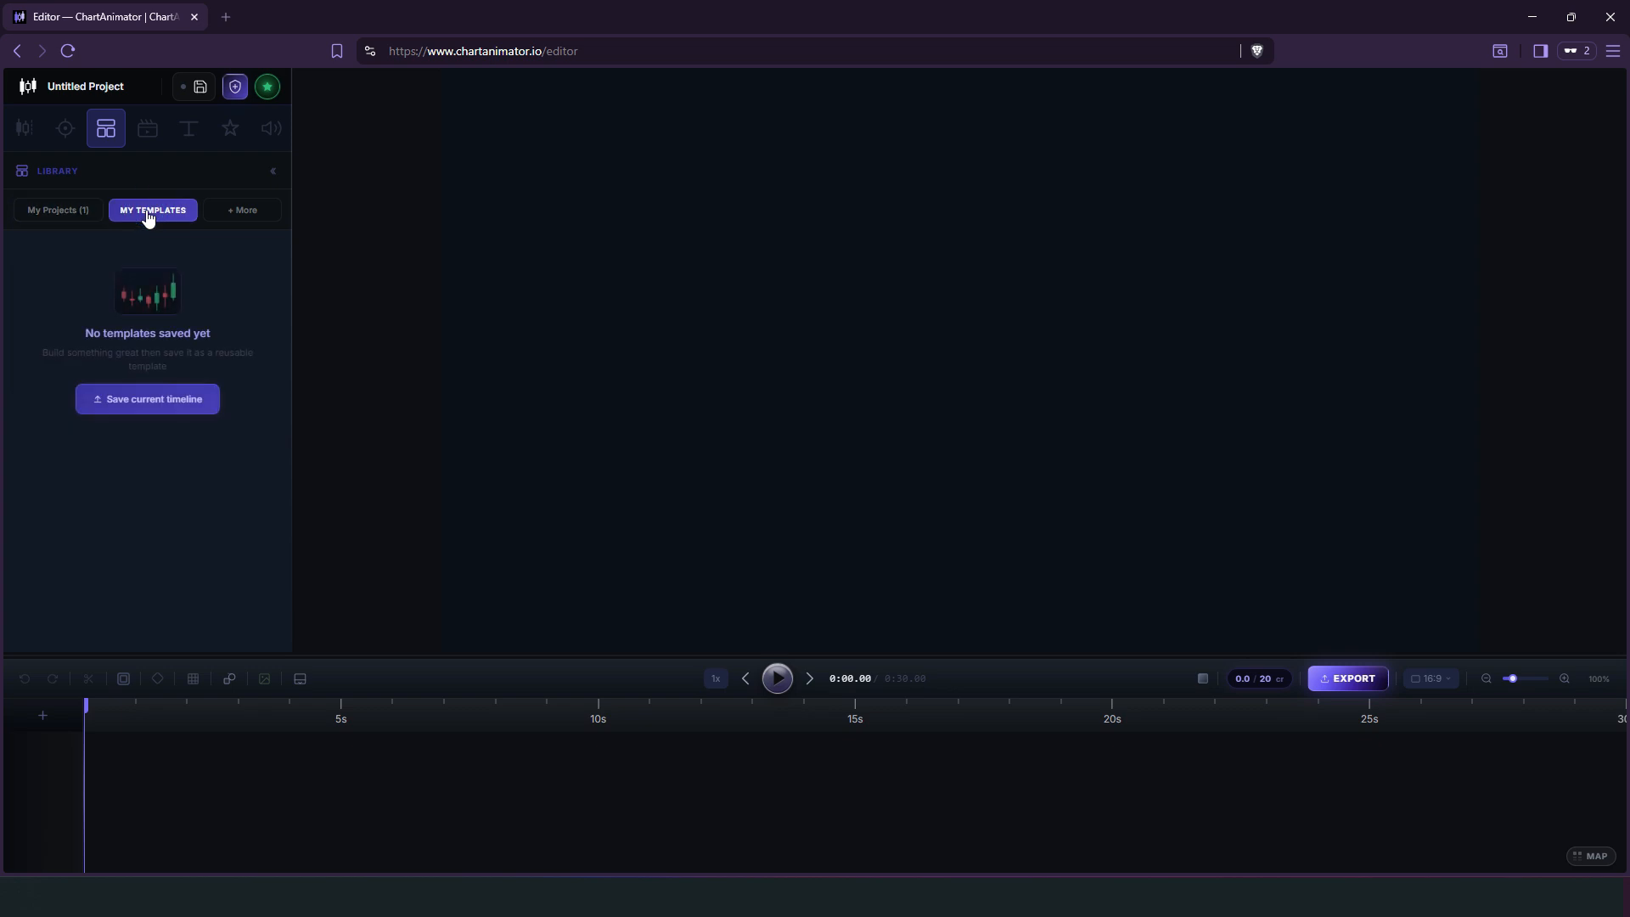
{"action": "left_click", "coordinate": [225, 213]}
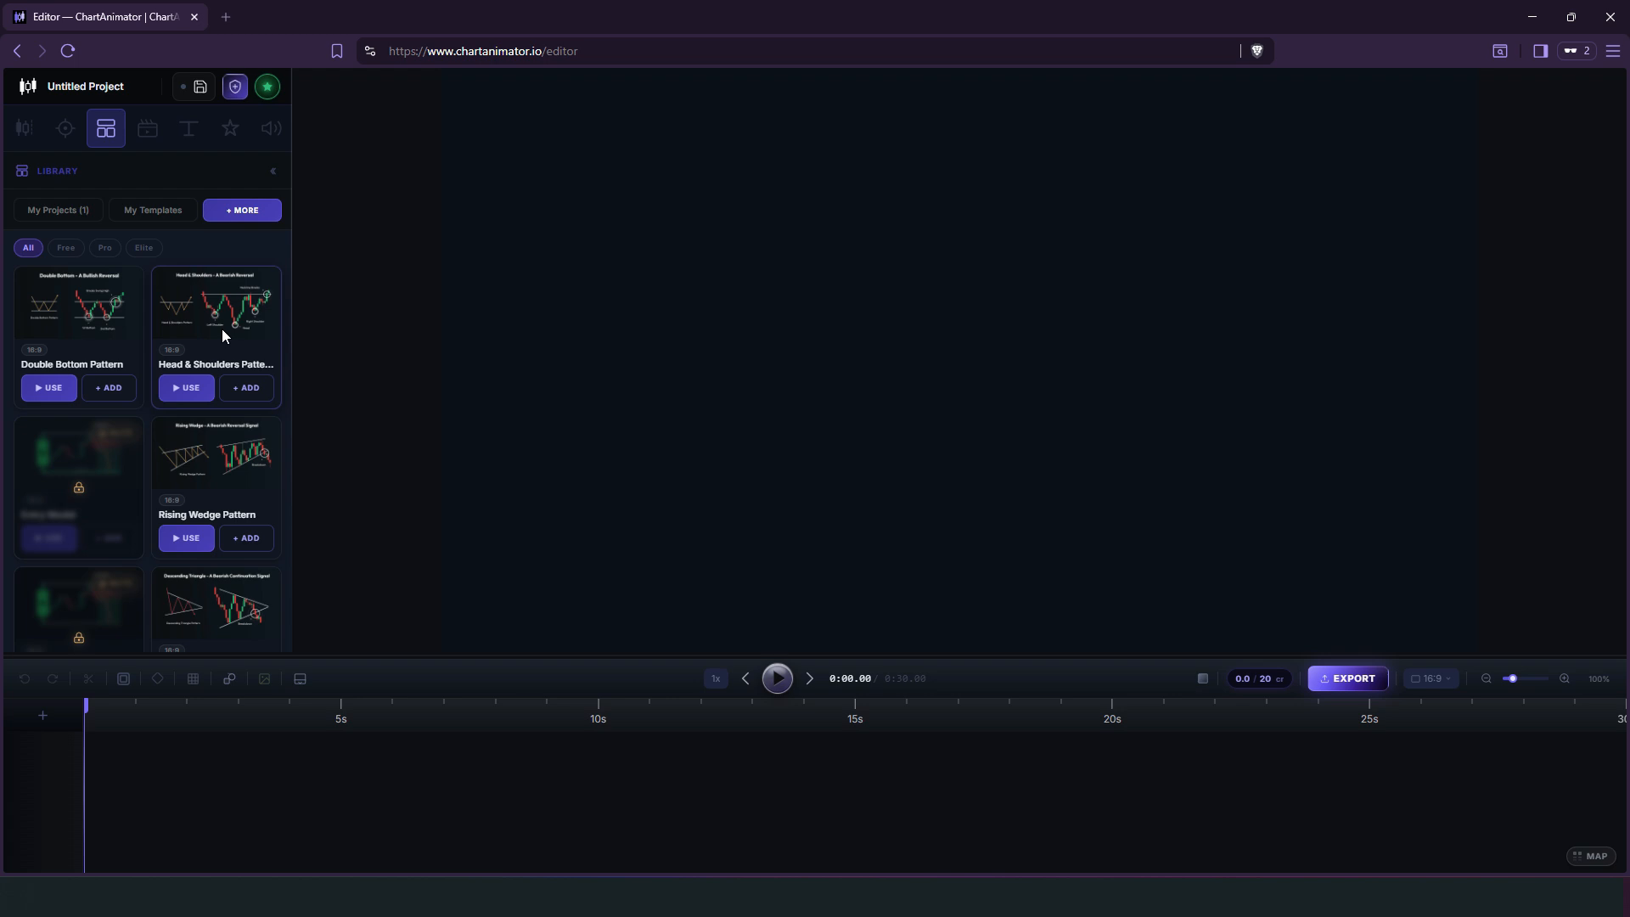
{"action": "scroll", "coordinate": [224, 333], "scroll_direction": "down", "scroll_amount": 3}
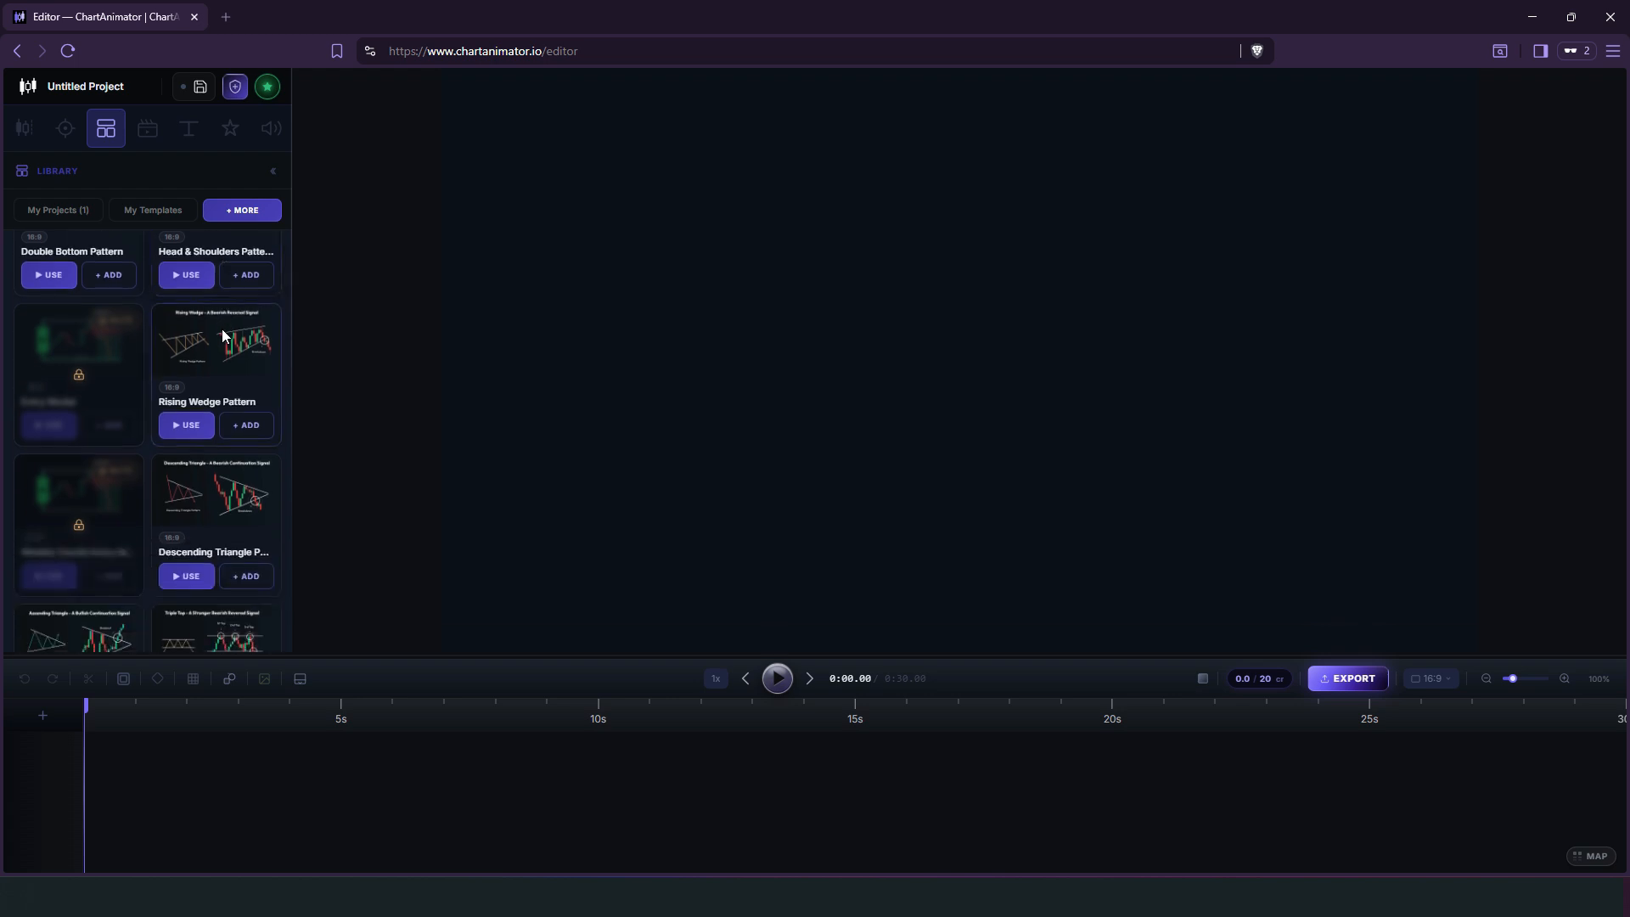
{"action": "scroll", "coordinate": [221, 329], "scroll_direction": "down", "scroll_amount": 3}
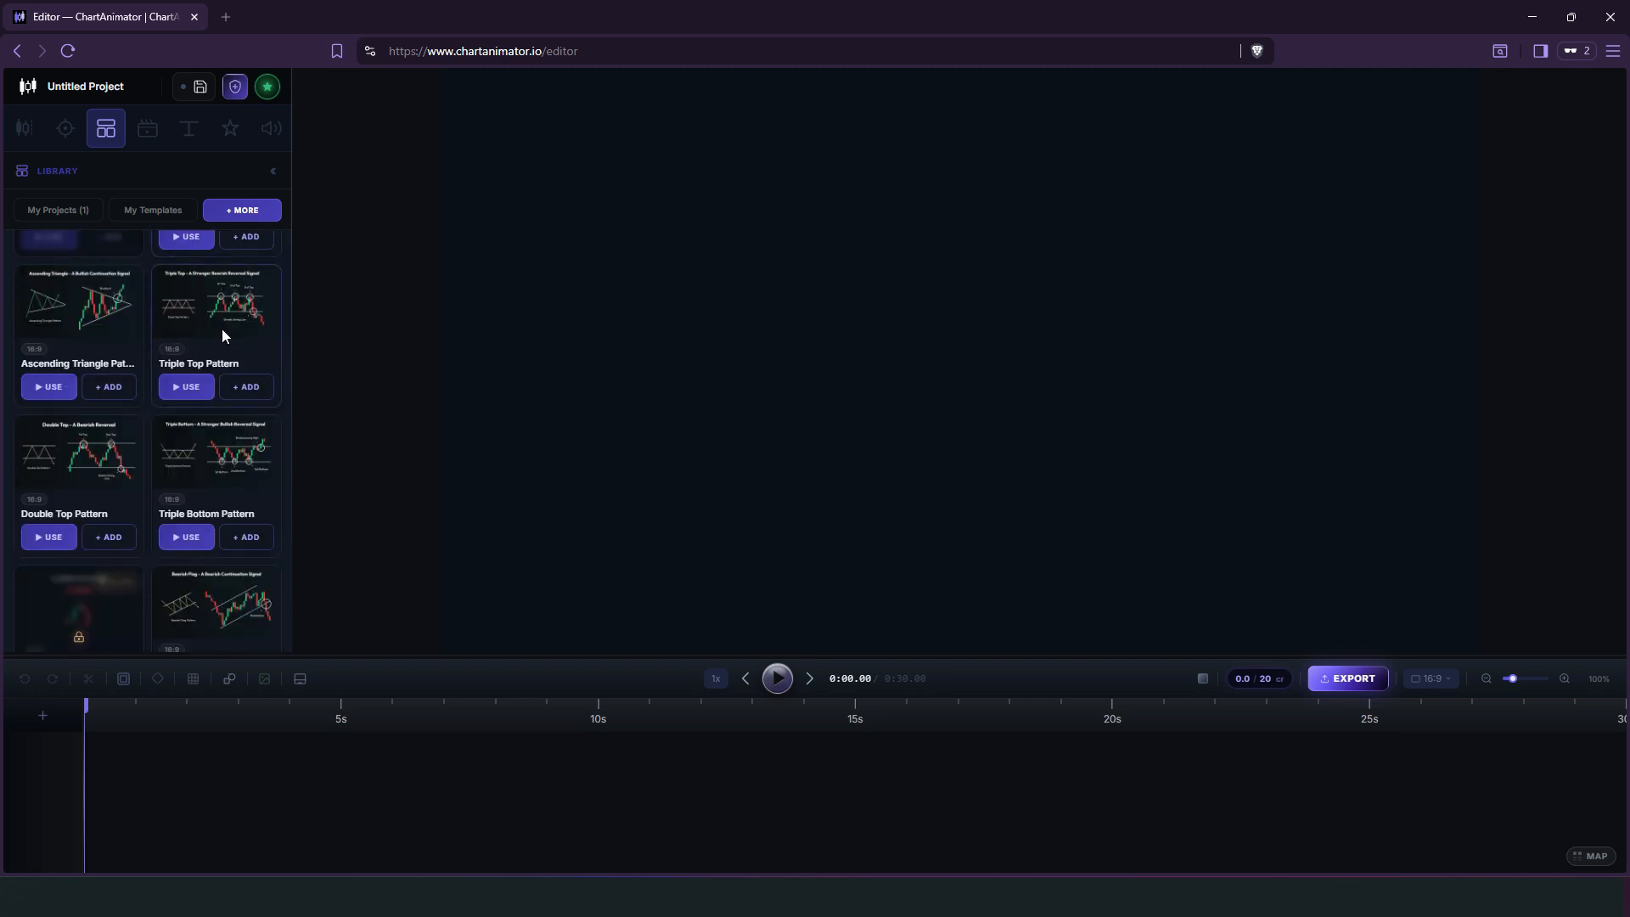
{"action": "scroll", "coordinate": [222, 329], "scroll_direction": "up", "scroll_amount": 8}
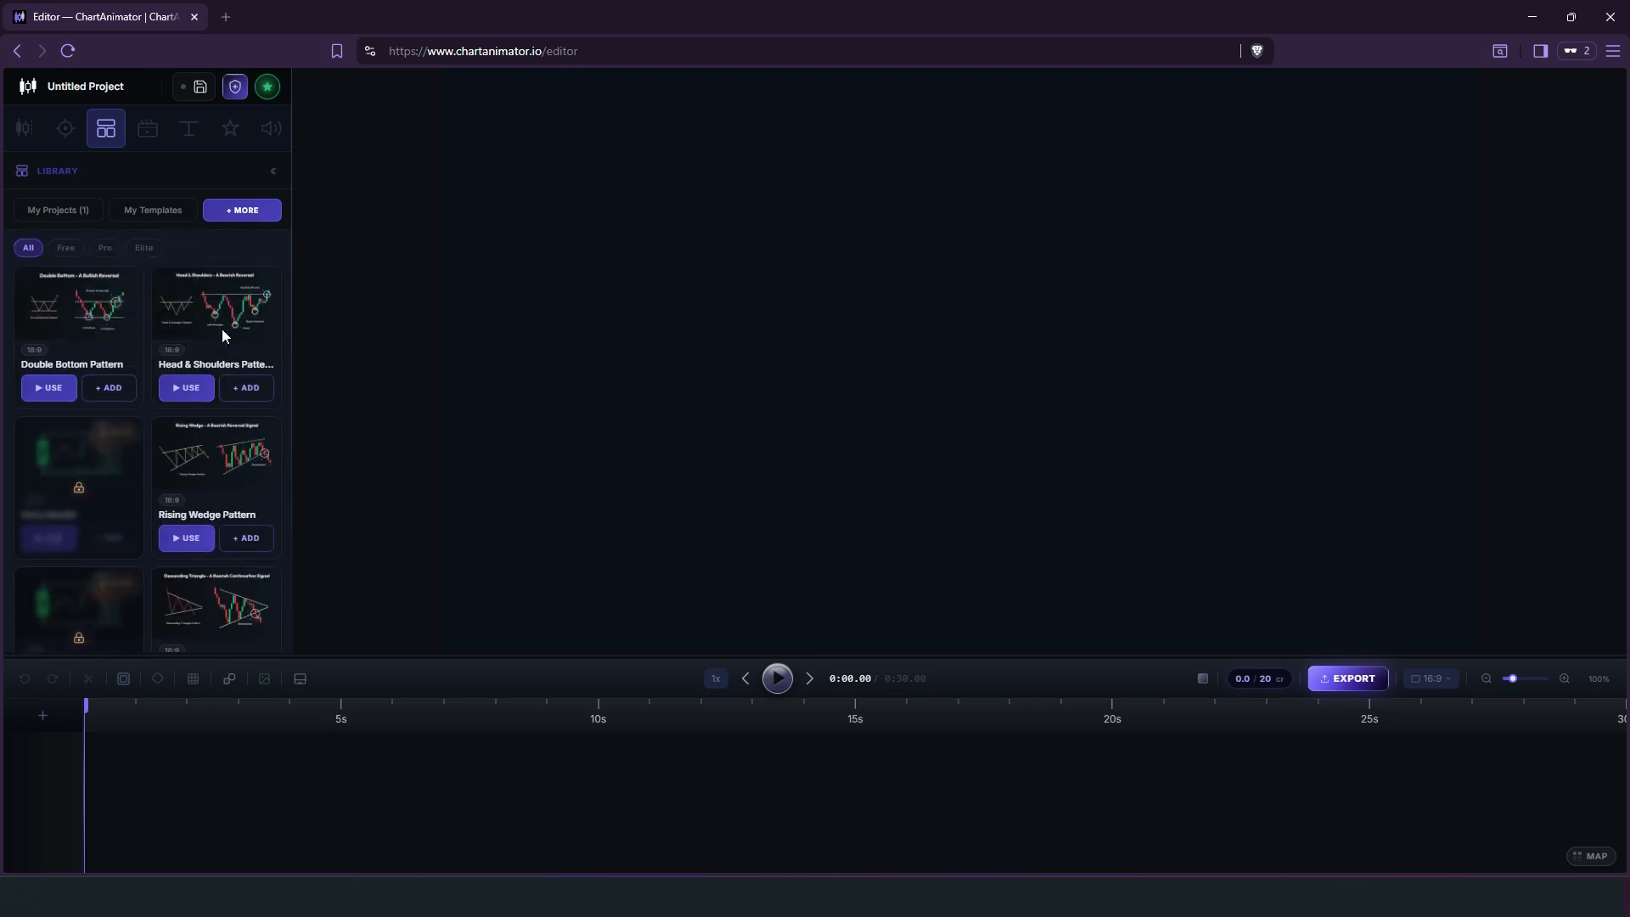
{"action": "left_click", "coordinate": [186, 388]}
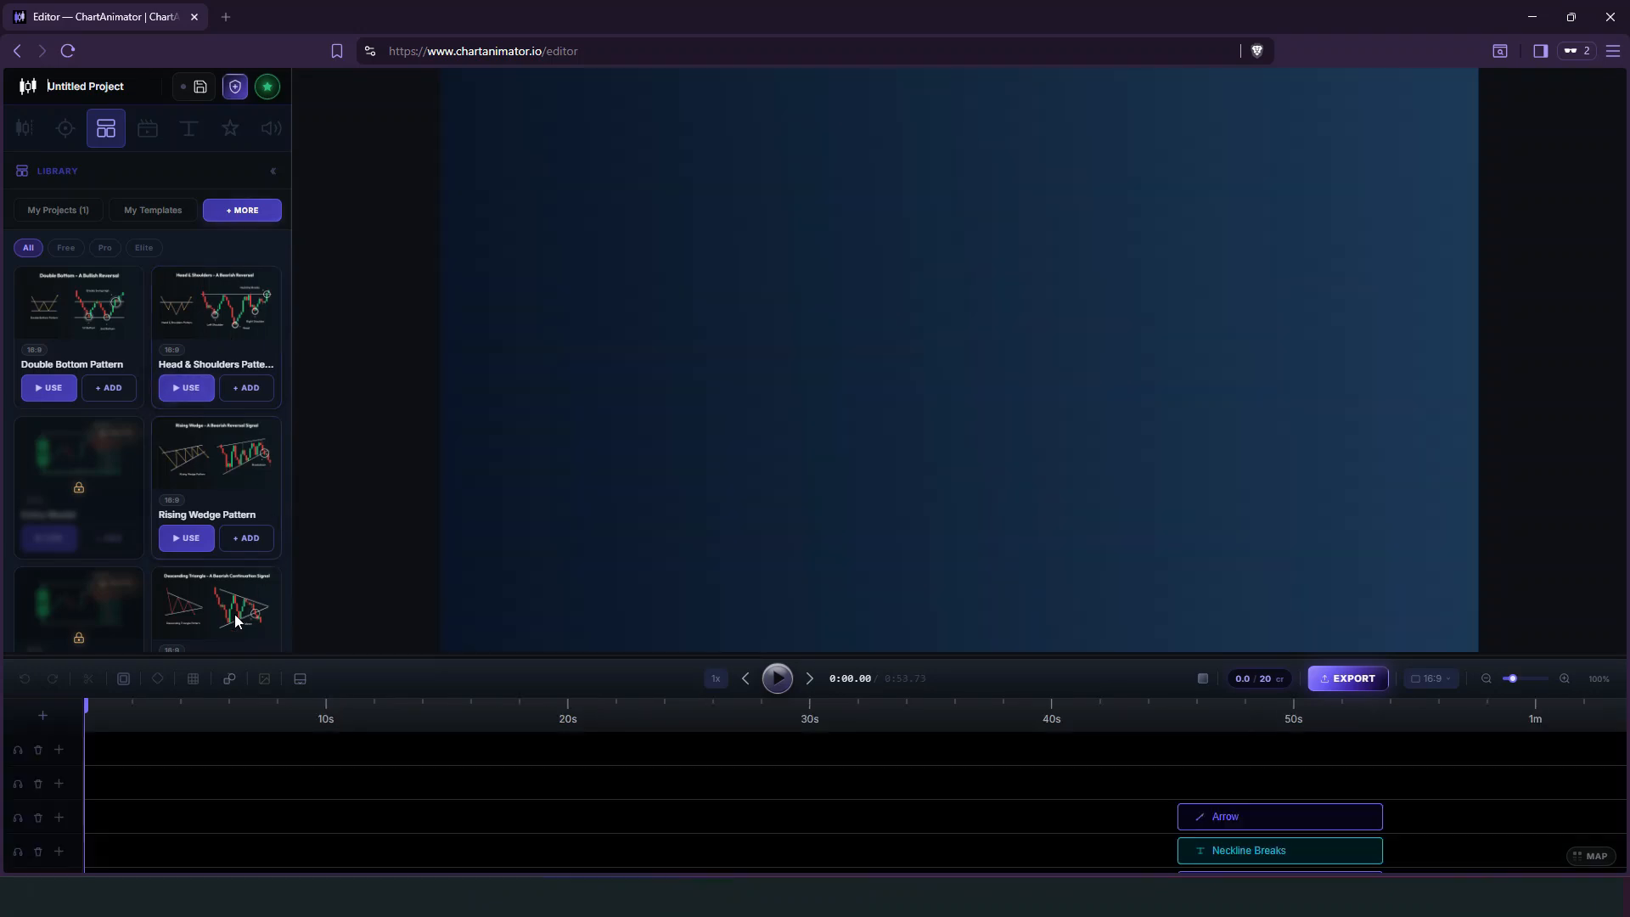
Scrub the Head & Shoulders animation to about 0:49 and select the background zone on the canvas.
{"action": "left_click", "coordinate": [440, 711]}
{"action": "left_click_drag", "start_coordinate": [448, 711], "coordinate": [1280, 749]}
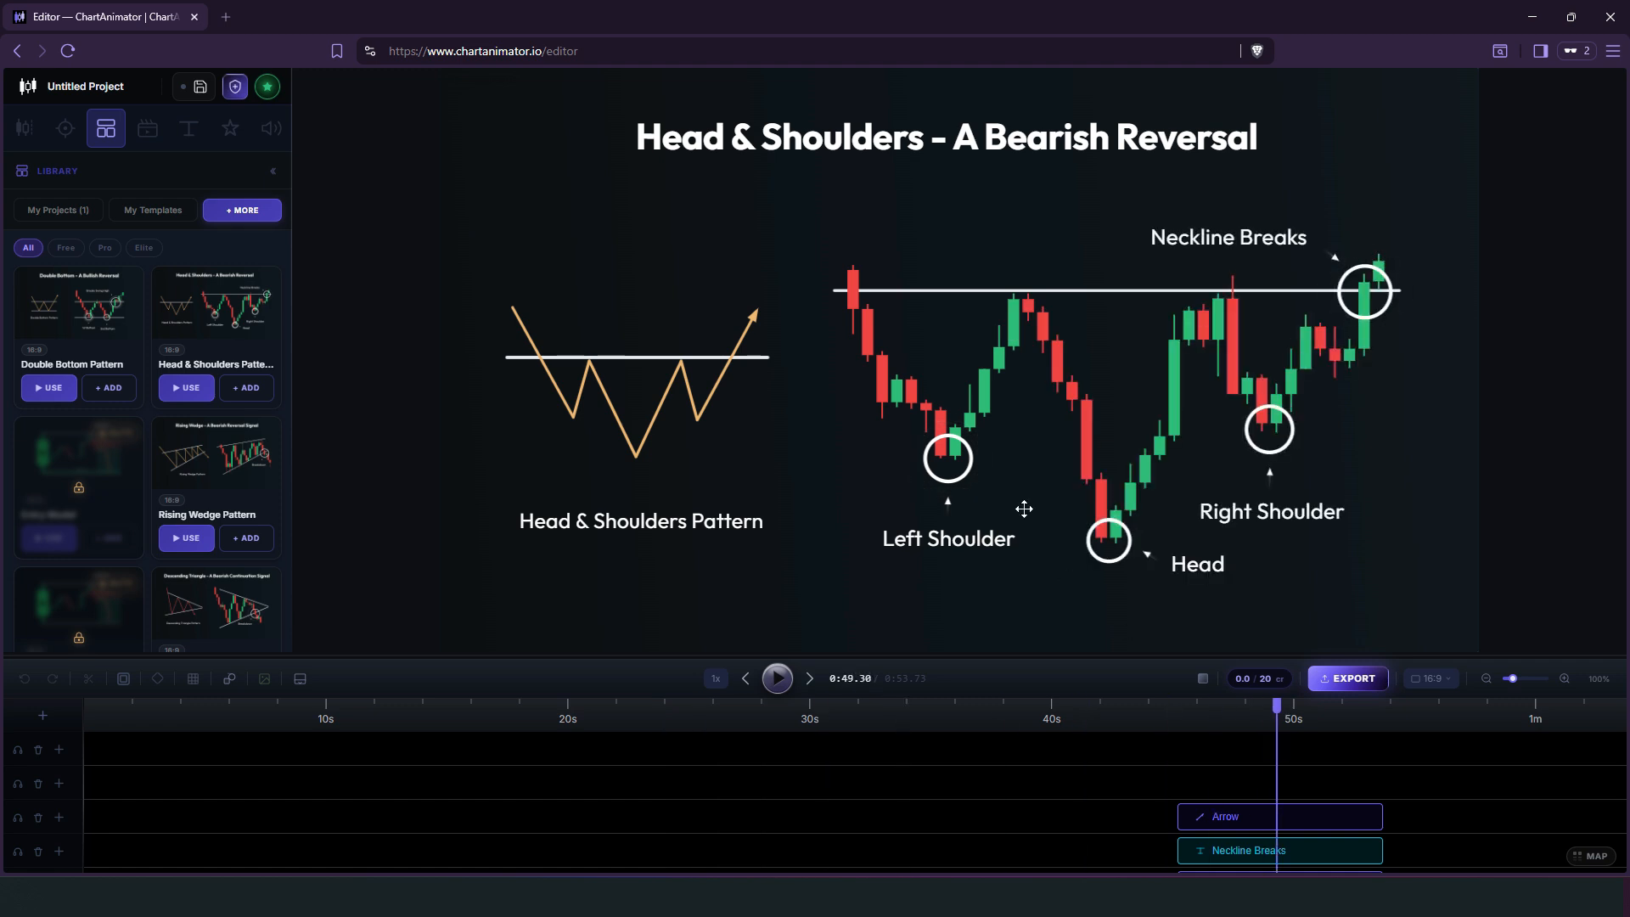
{"action": "left_click", "coordinate": [989, 398]}
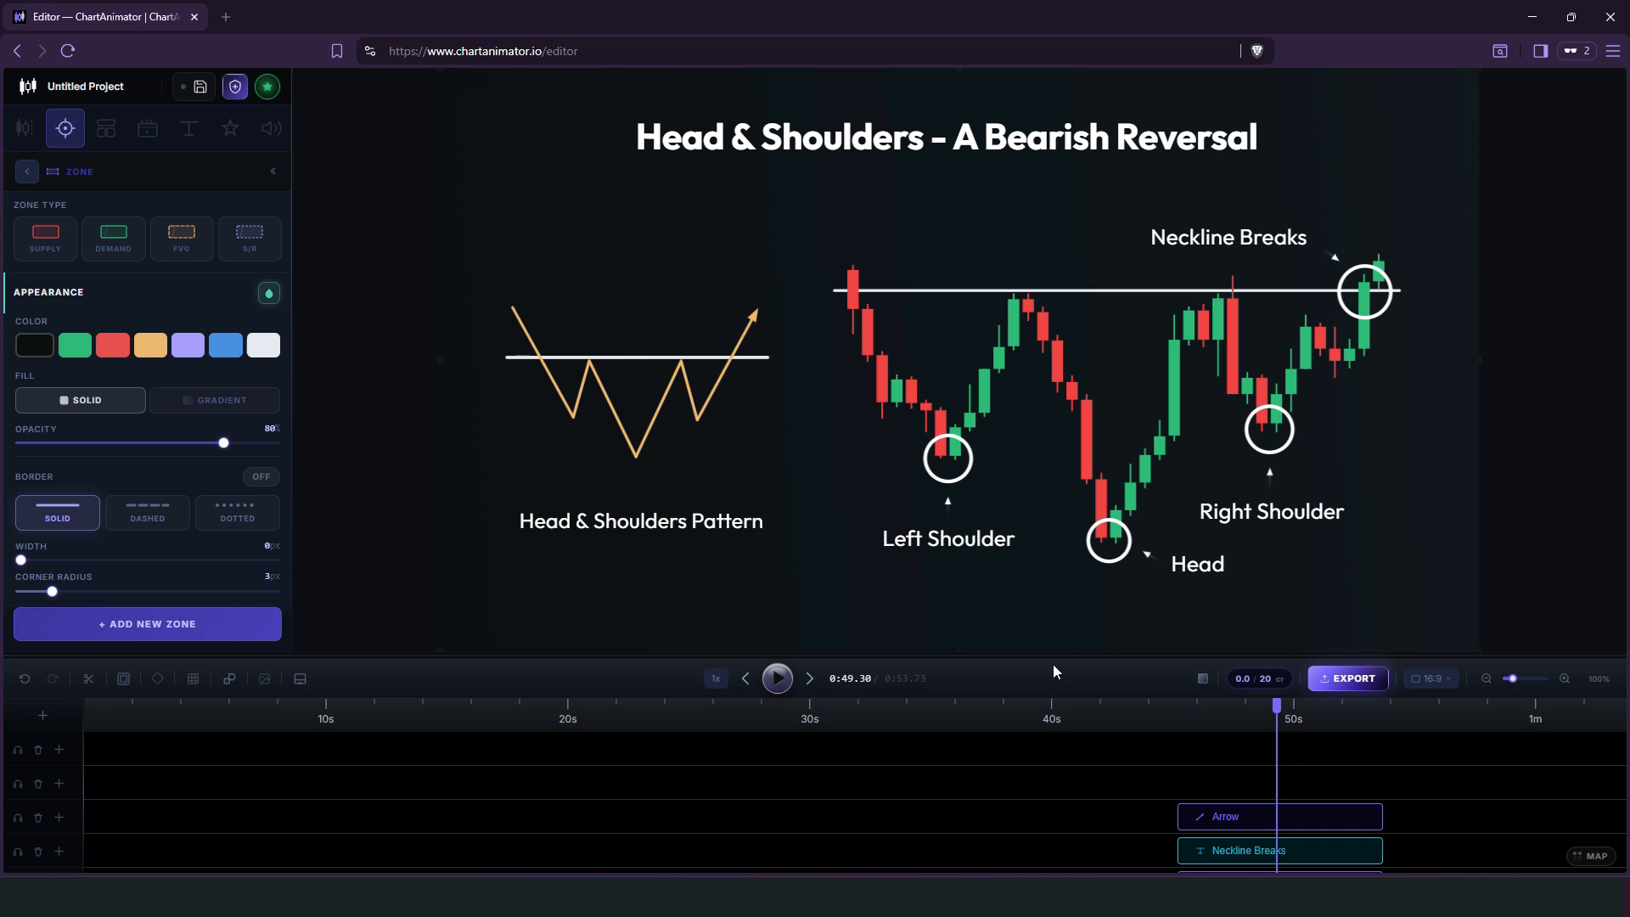
Examine the template's timeline layers, including the settings of the last Circle and the Neckline Breaks text.
{"action": "left_click_drag", "start_coordinate": [1055, 657], "coordinate": [969, 396]}
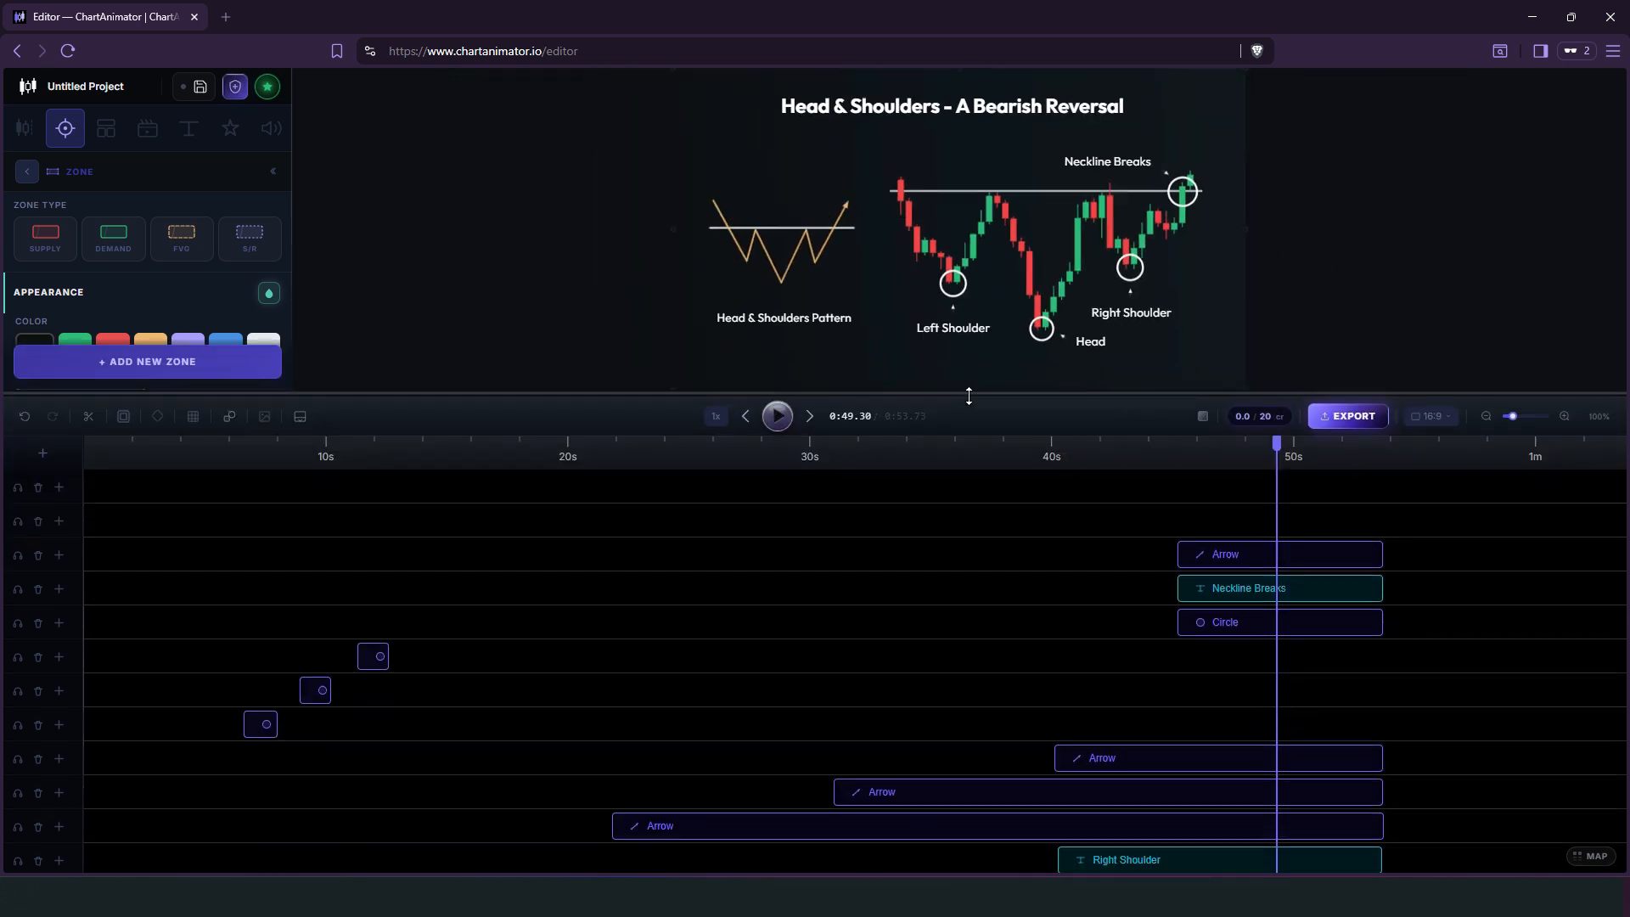
{"action": "scroll", "coordinate": [1043, 633], "scroll_direction": "down", "scroll_amount": 4}
{"action": "scroll", "coordinate": [1043, 633], "scroll_direction": "up", "scroll_amount": 4}
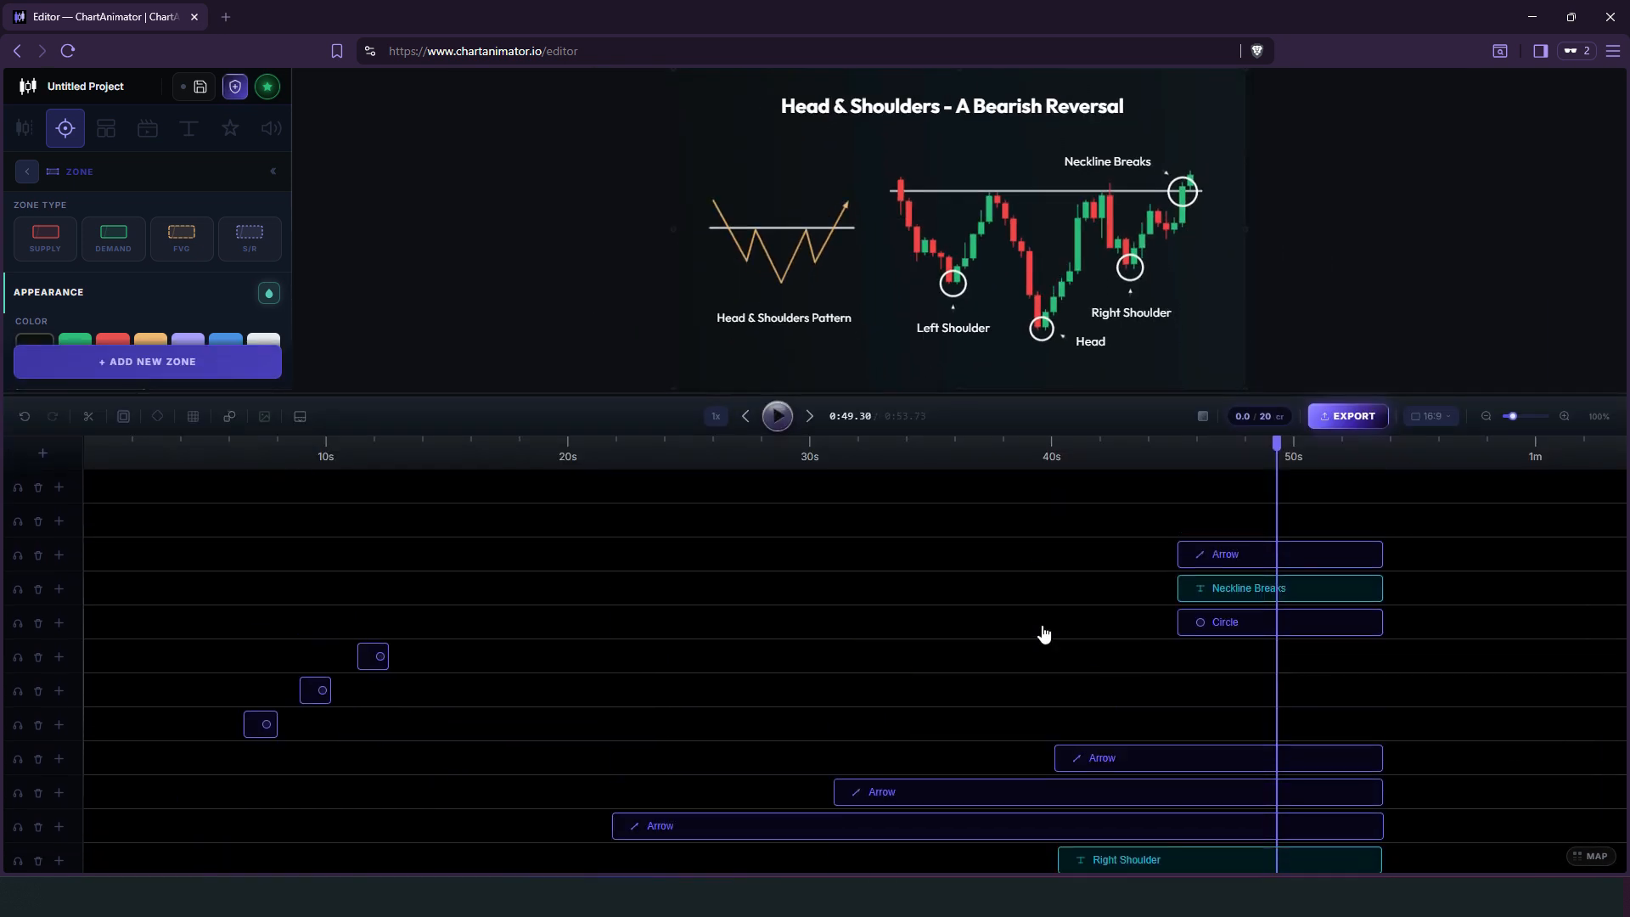
{"action": "left_click", "coordinate": [1218, 623]}
{"action": "left_click", "coordinate": [1228, 597]}
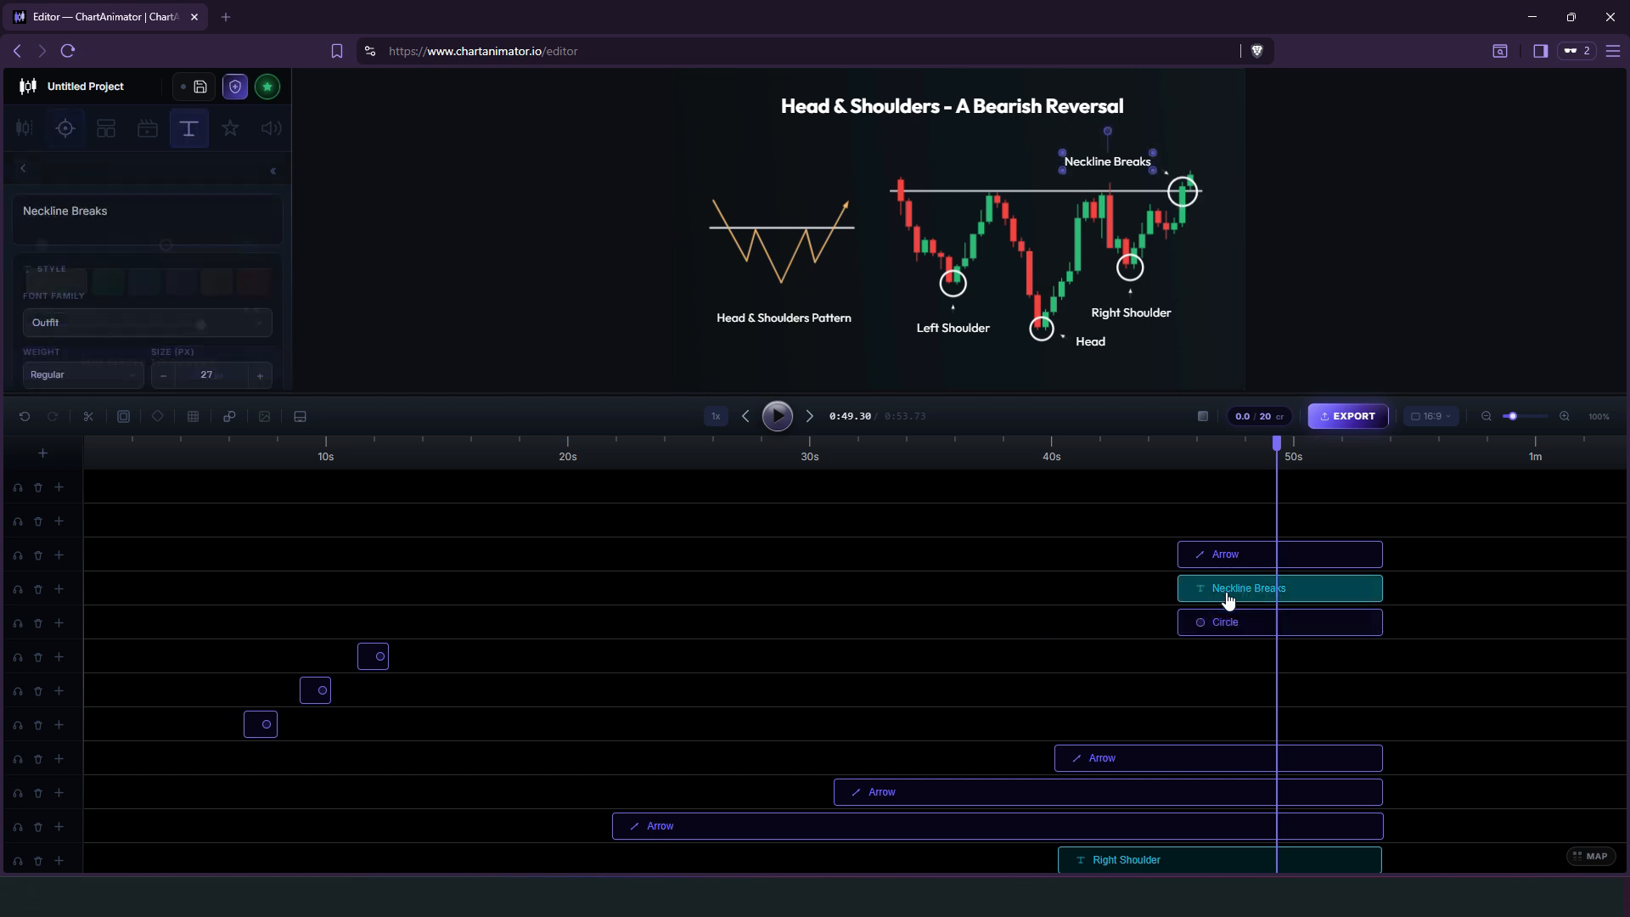
{"action": "left_click_drag", "start_coordinate": [1002, 393], "coordinate": [997, 666]}
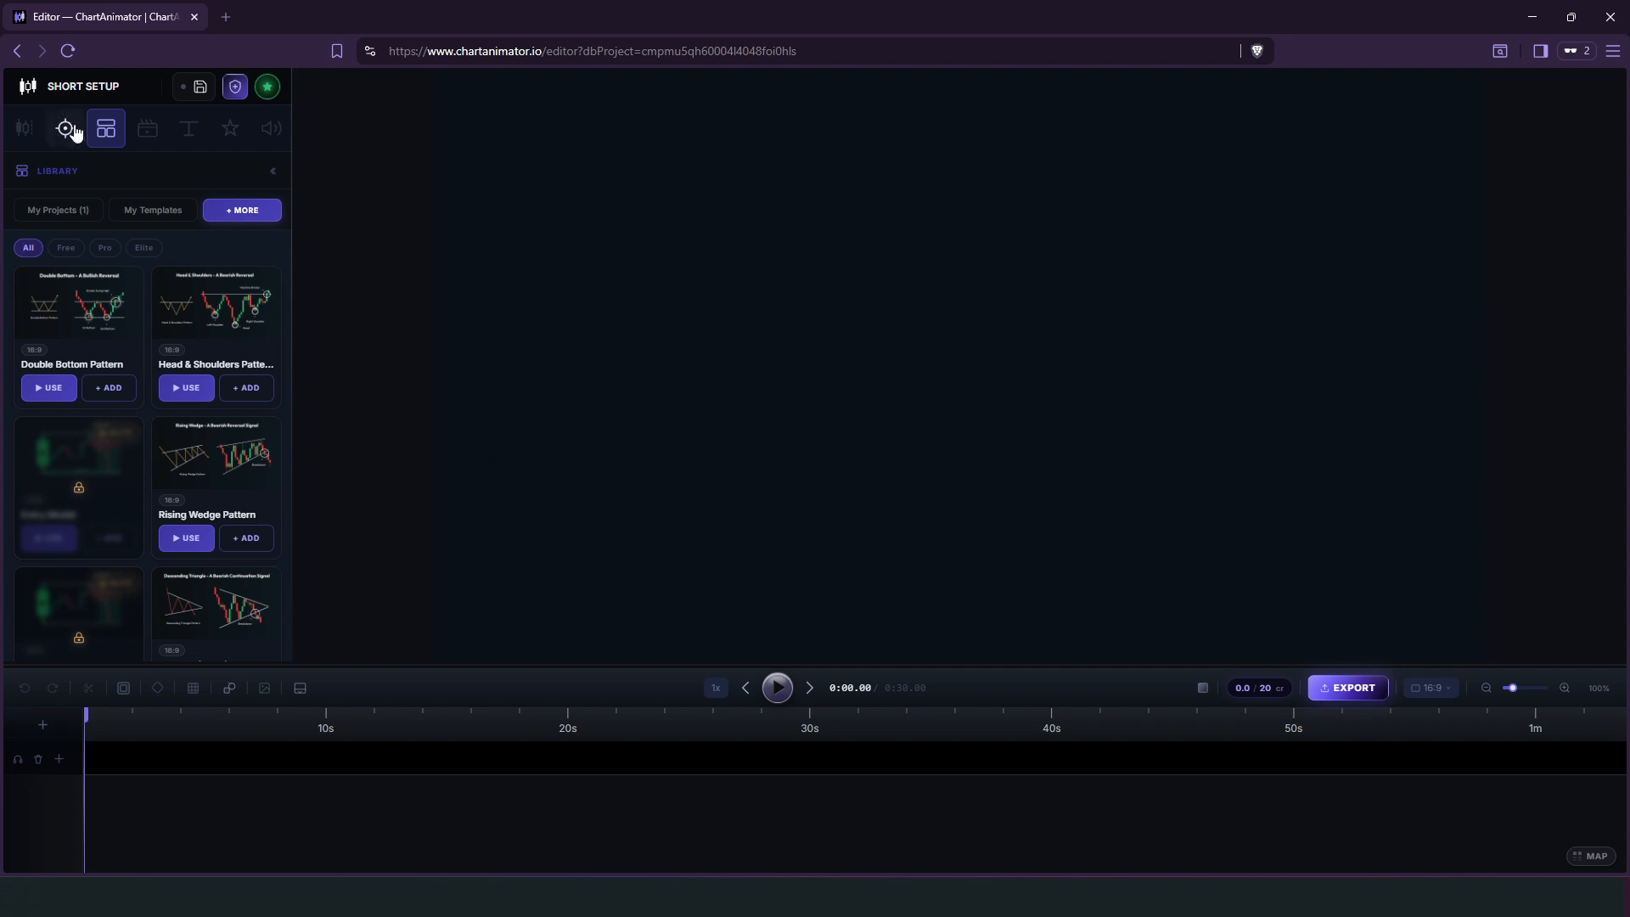
Load the Candle Mastery template with the red-to-green "Continuation then Reversals" thumbnail from the template library.
{"action": "scroll", "coordinate": [250, 348], "scroll_direction": "down", "scroll_amount": 6}
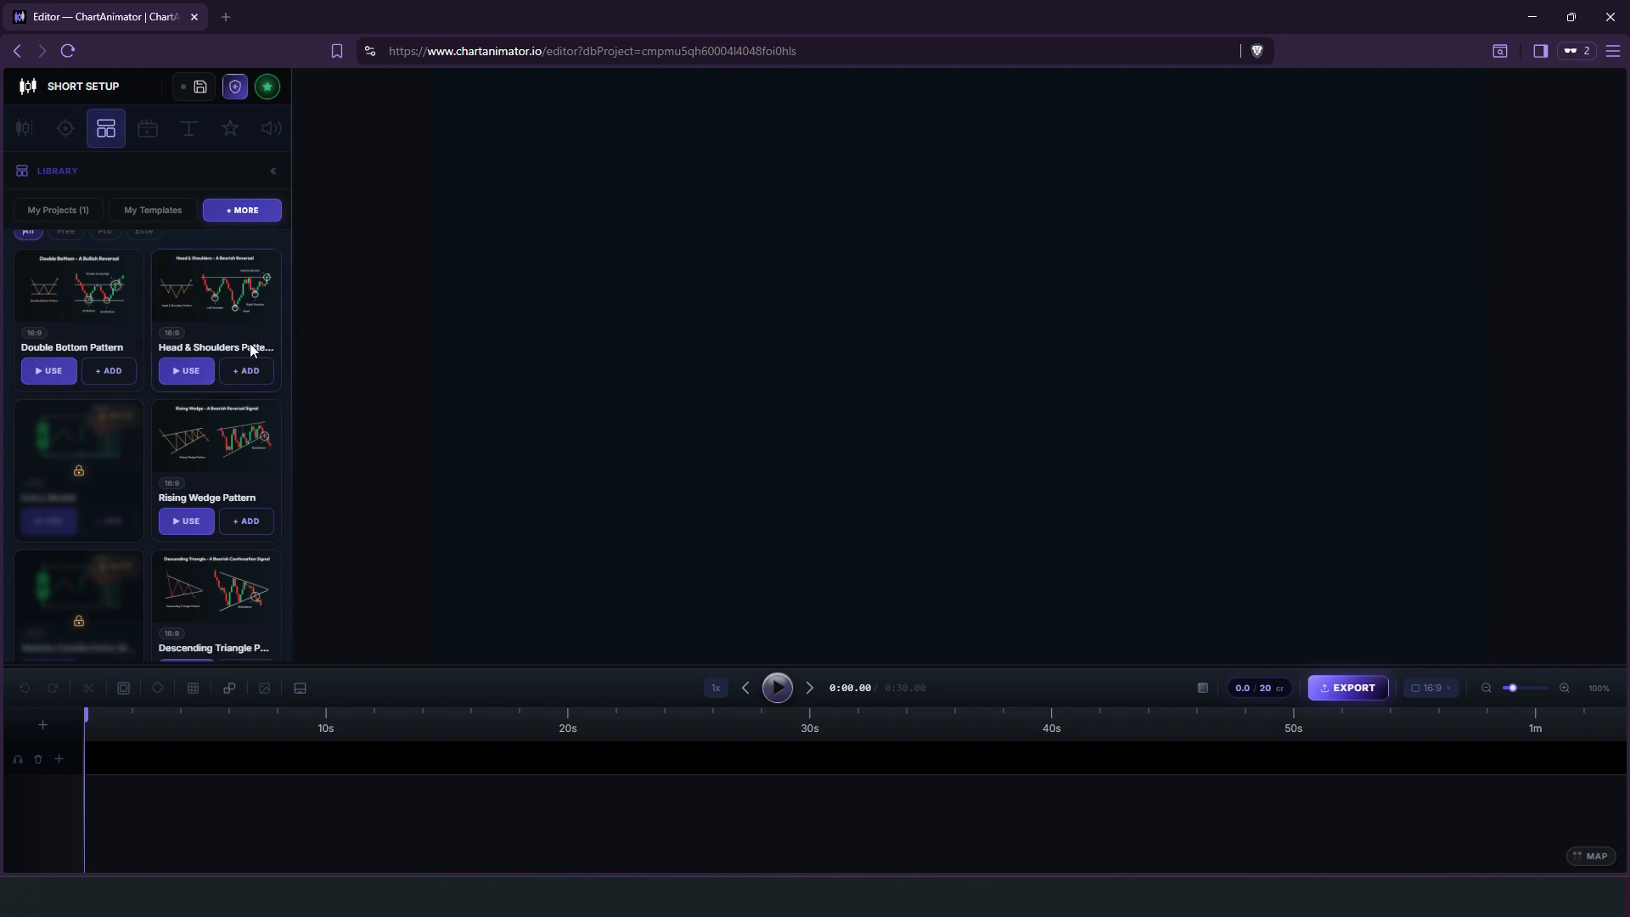
{"action": "scroll", "coordinate": [249, 343], "scroll_direction": "down", "scroll_amount": 9}
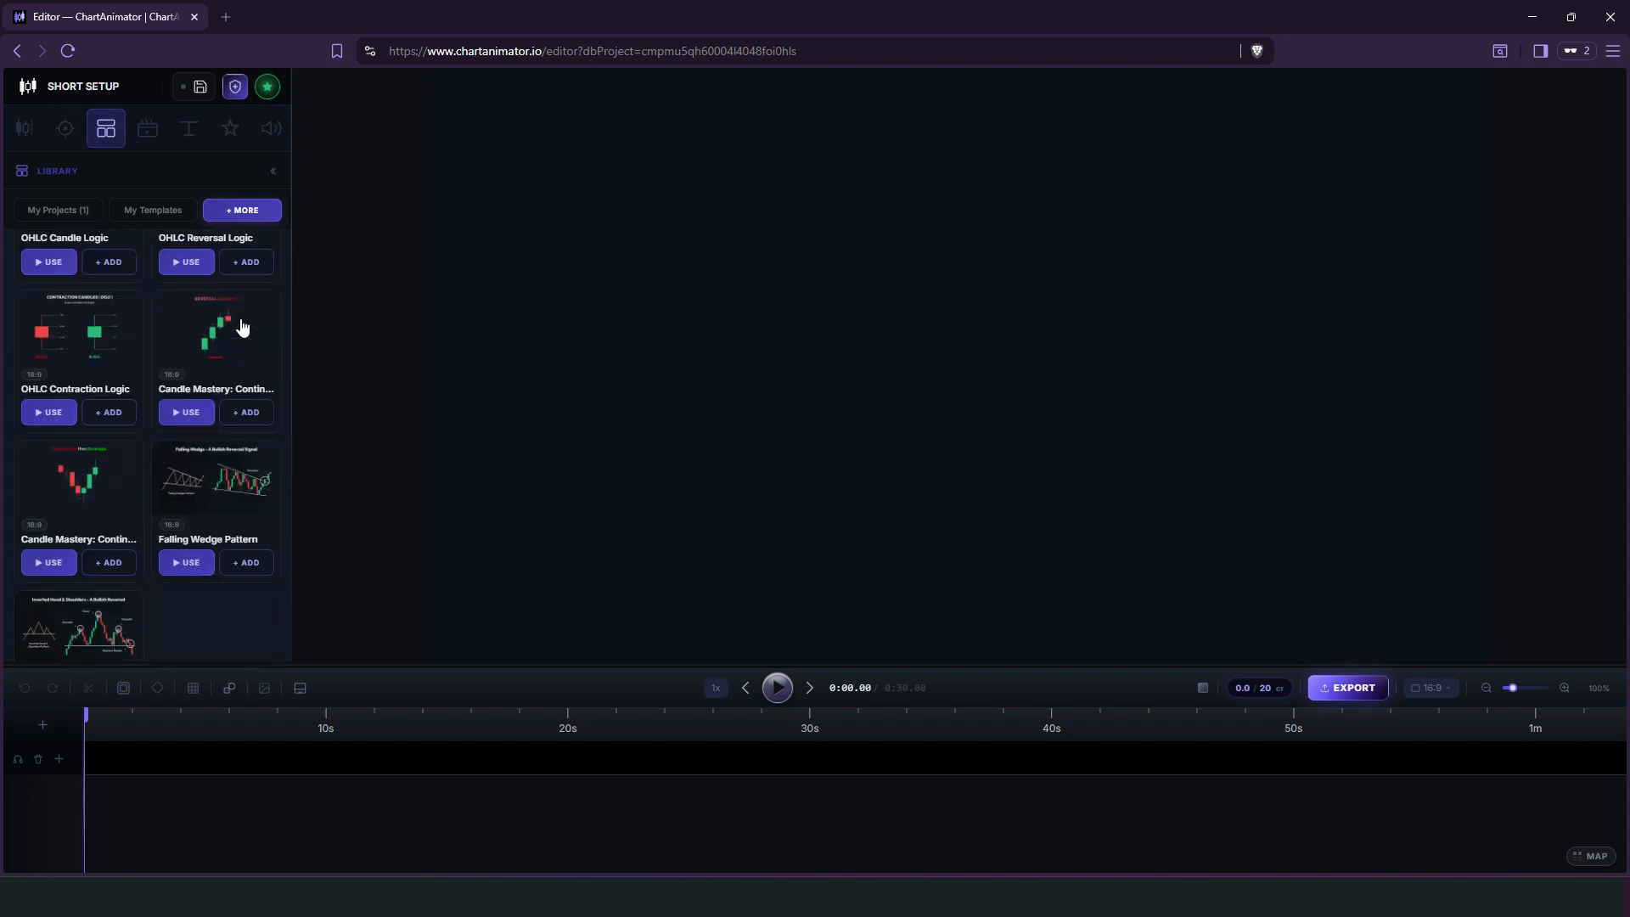
{"action": "left_click", "coordinate": [51, 437]}
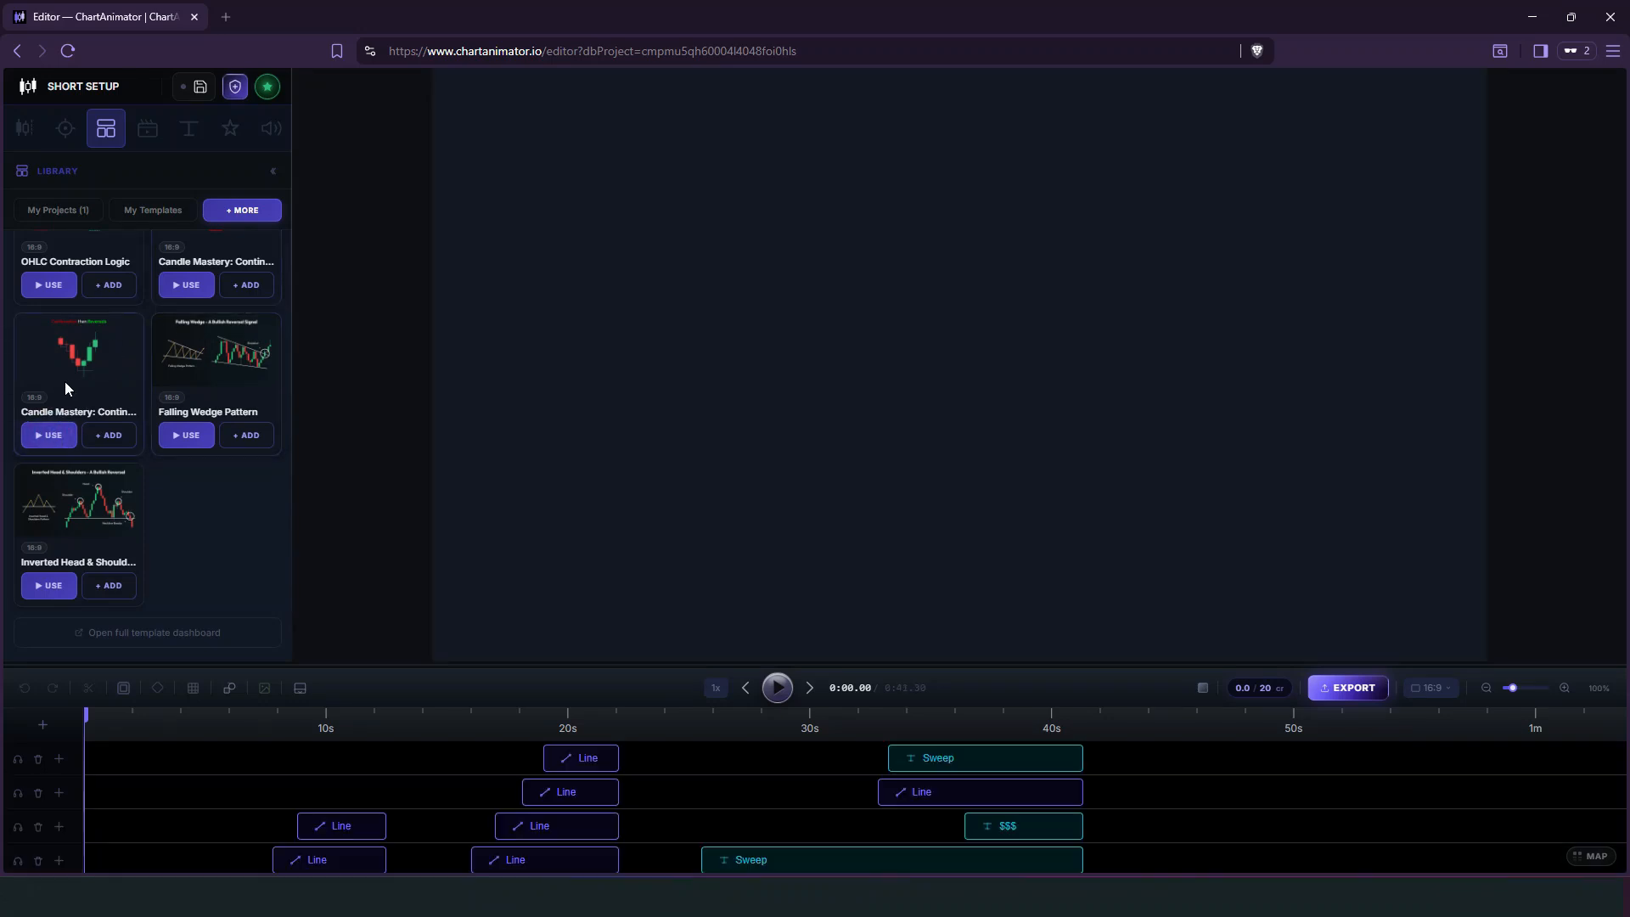
Preview the animation up to about 0:19 and view the settings of the second Continuation Then Reversals title layer.
{"action": "left_click", "coordinate": [778, 689]}
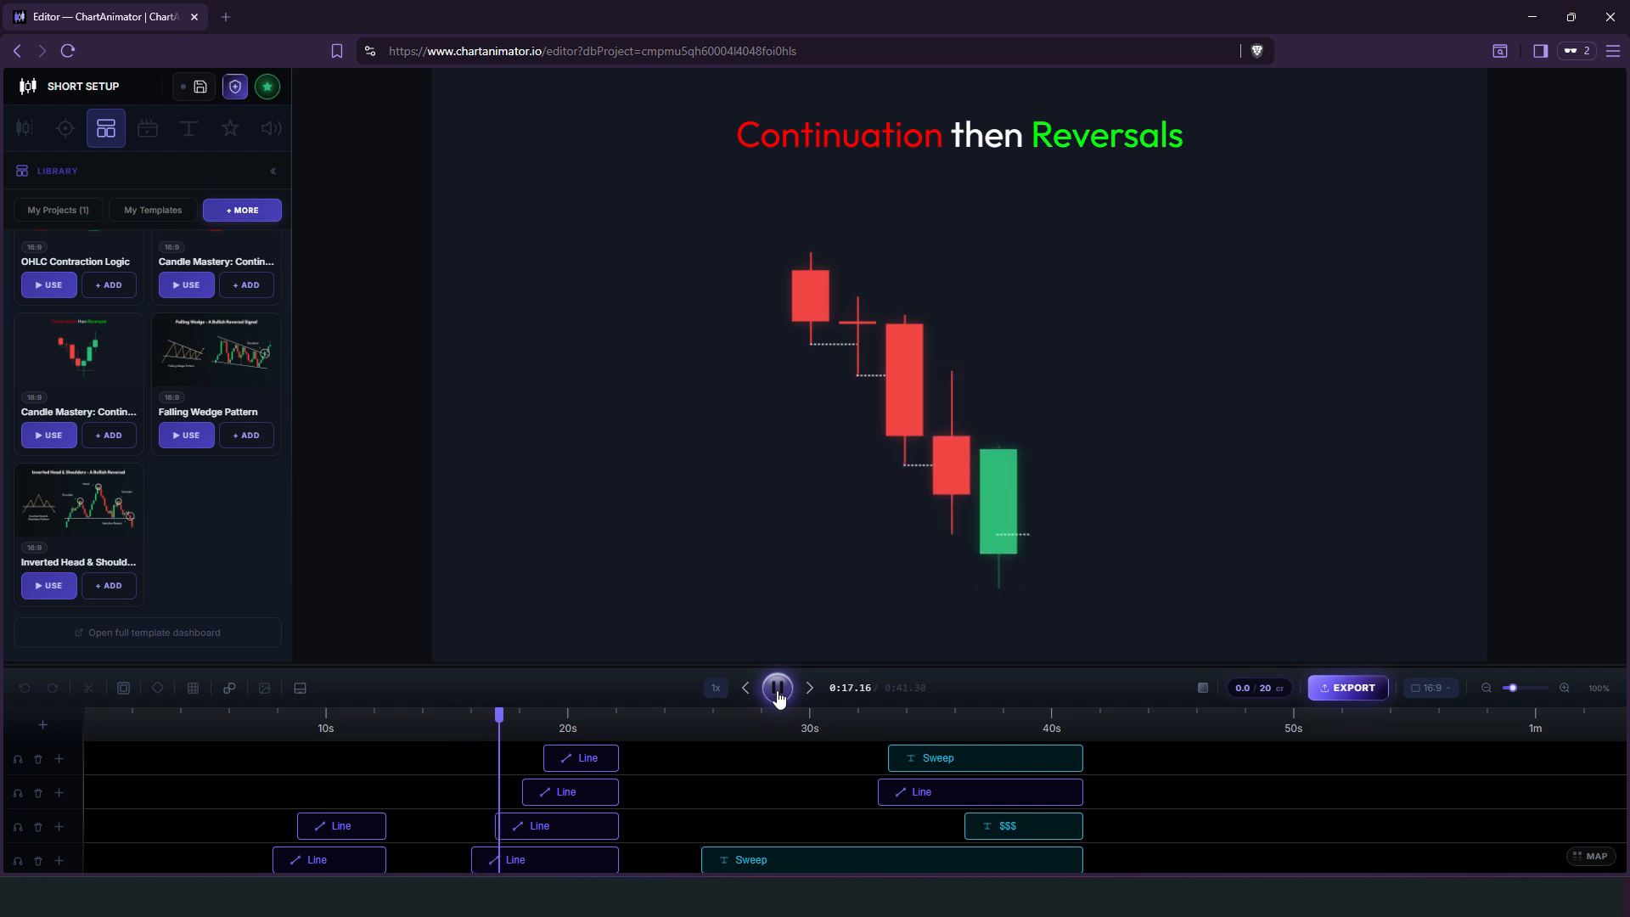
{"action": "left_click", "coordinate": [777, 689]}
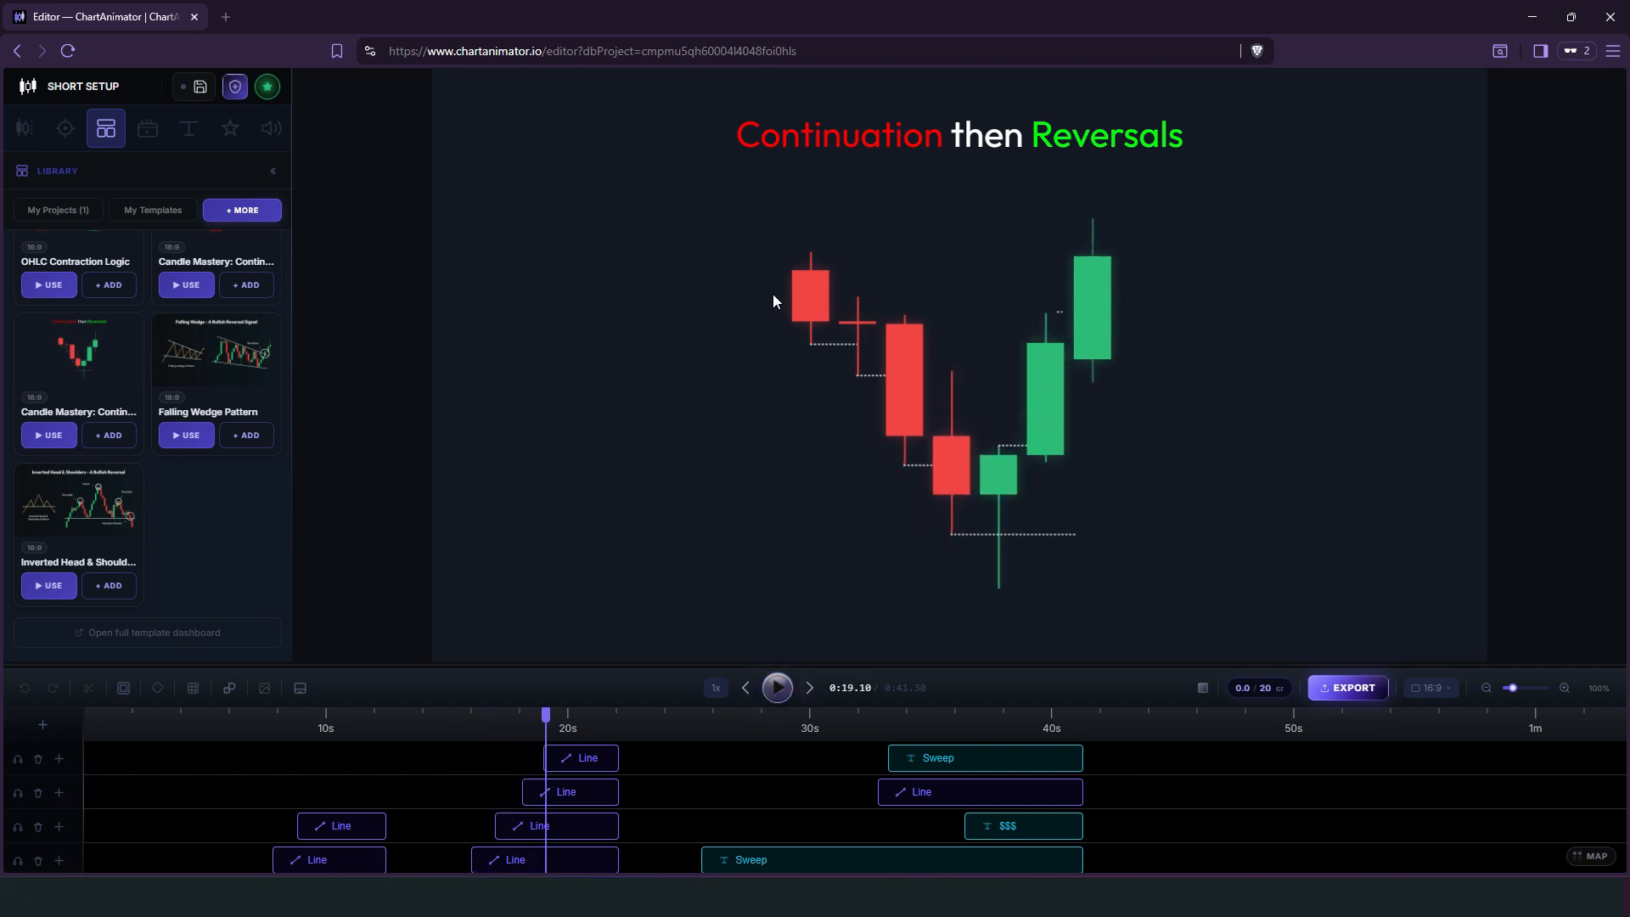
{"action": "left_click_drag", "start_coordinate": [864, 663], "coordinate": [829, 397]}
{"action": "left_click_drag", "start_coordinate": [670, 398], "coordinate": [673, 497]}
{"action": "left_click", "coordinate": [580, 836]}
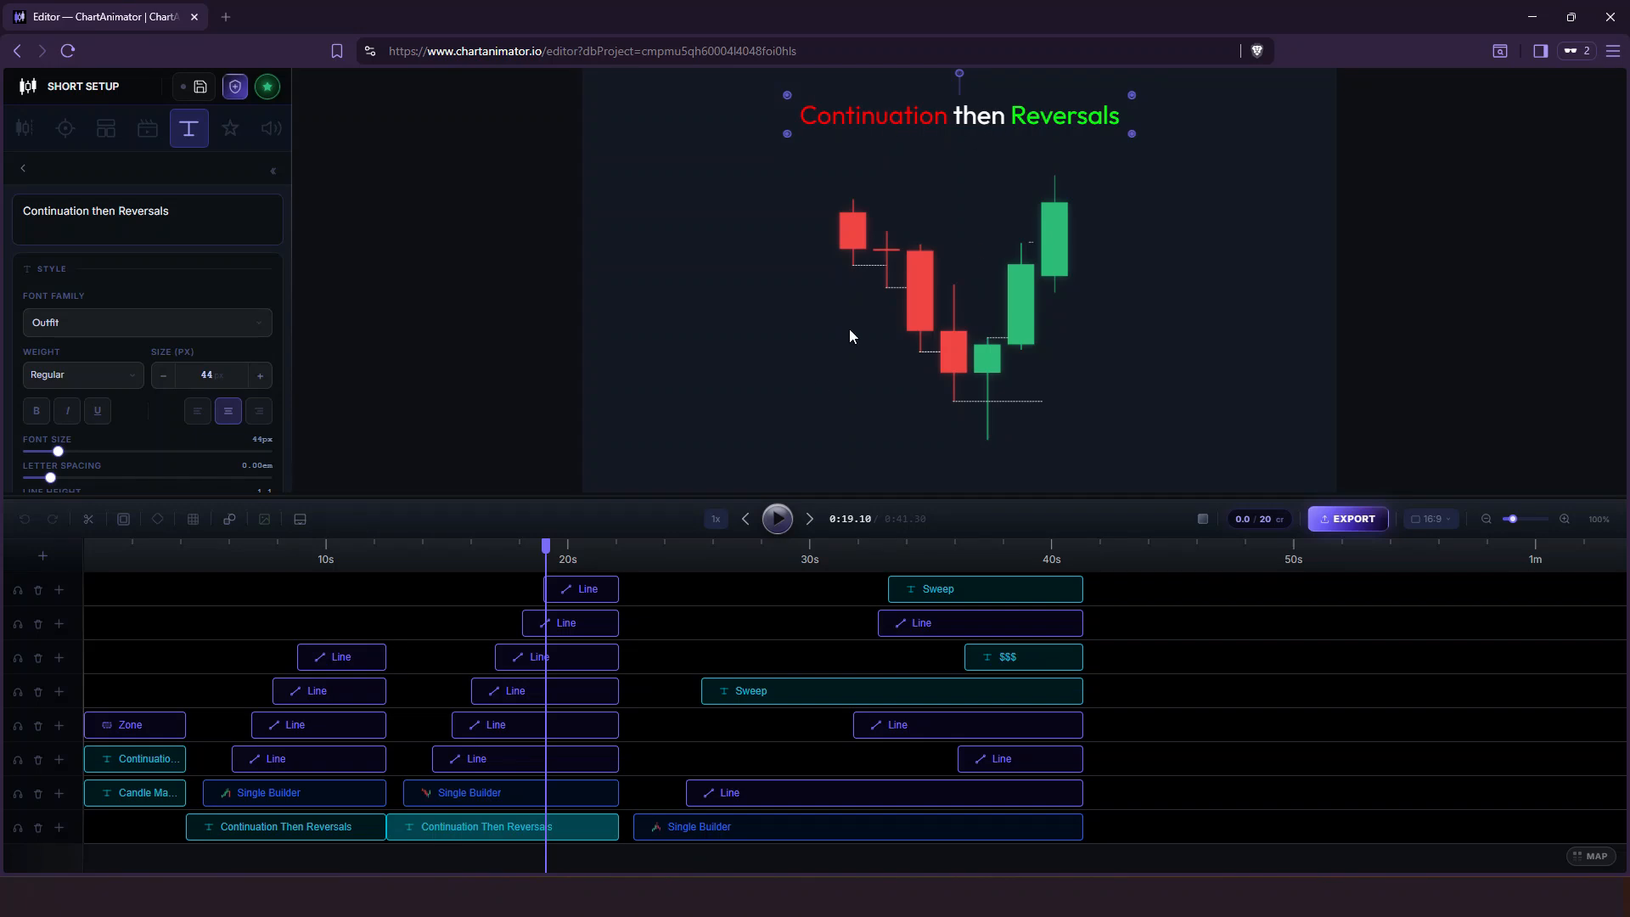
Adjust the wicks of the first two candles in the second Single Builder layer directly on the canvas.
{"action": "left_click", "coordinate": [548, 788]}
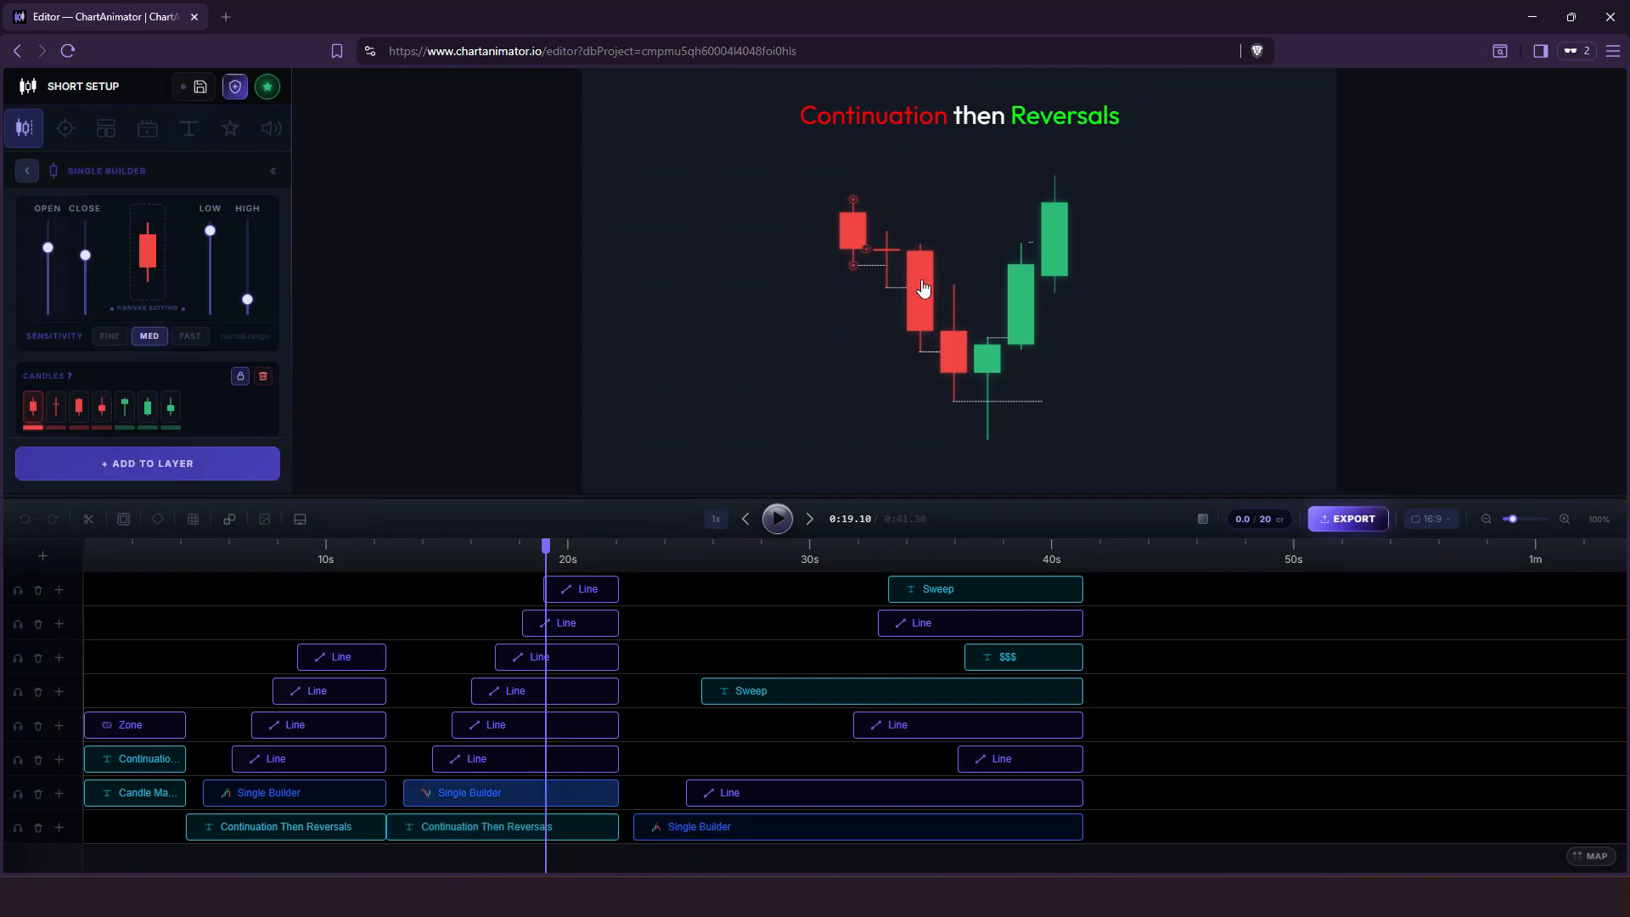
{"action": "mouse_move", "coordinate": [855, 202]}
{"action": "left_mouse_down"}
{"action": "mouse_move", "coordinate": [854, 146]}
{"action": "mouse_move", "coordinate": [854, 187]}
{"action": "left_mouse_up"}
{"action": "mouse_move", "coordinate": [866, 245]}
{"action": "left_mouse_down"}
{"action": "mouse_move", "coordinate": [882, 310]}
{"action": "mouse_move", "coordinate": [889, 247]}
{"action": "left_mouse_up"}
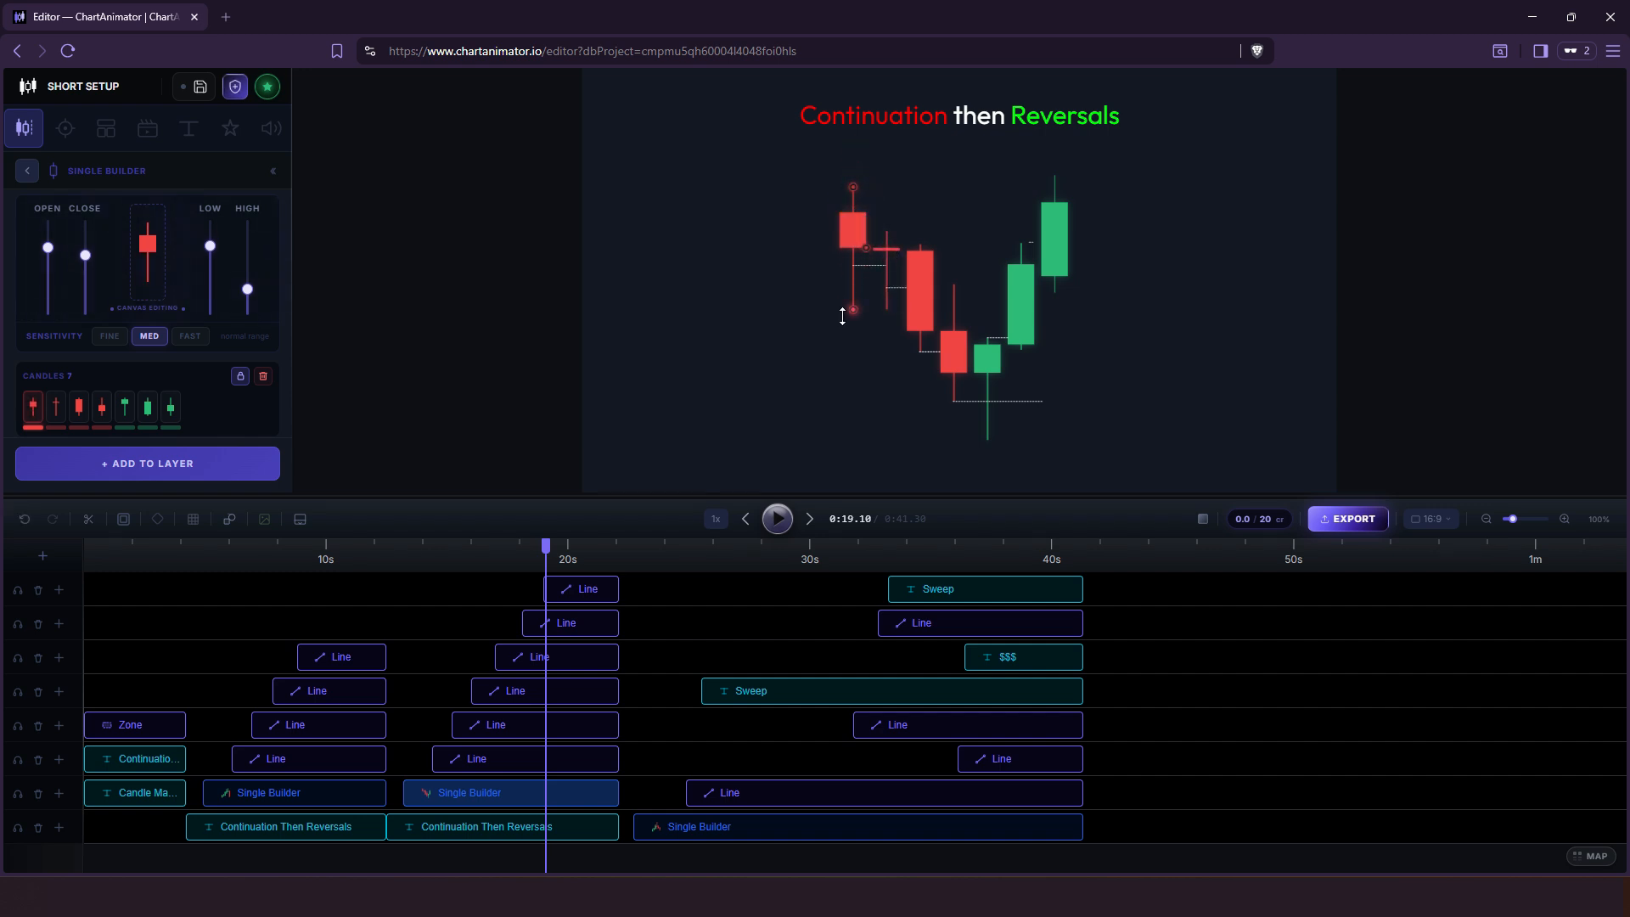
{"action": "left_click_drag", "start_coordinate": [853, 308], "coordinate": [889, 290]}
{"action": "left_click", "coordinate": [887, 301]}
Play the animation on to about 0:34 and examine the text settings of the lower Sweep label.
{"action": "left_click", "coordinate": [779, 524]}
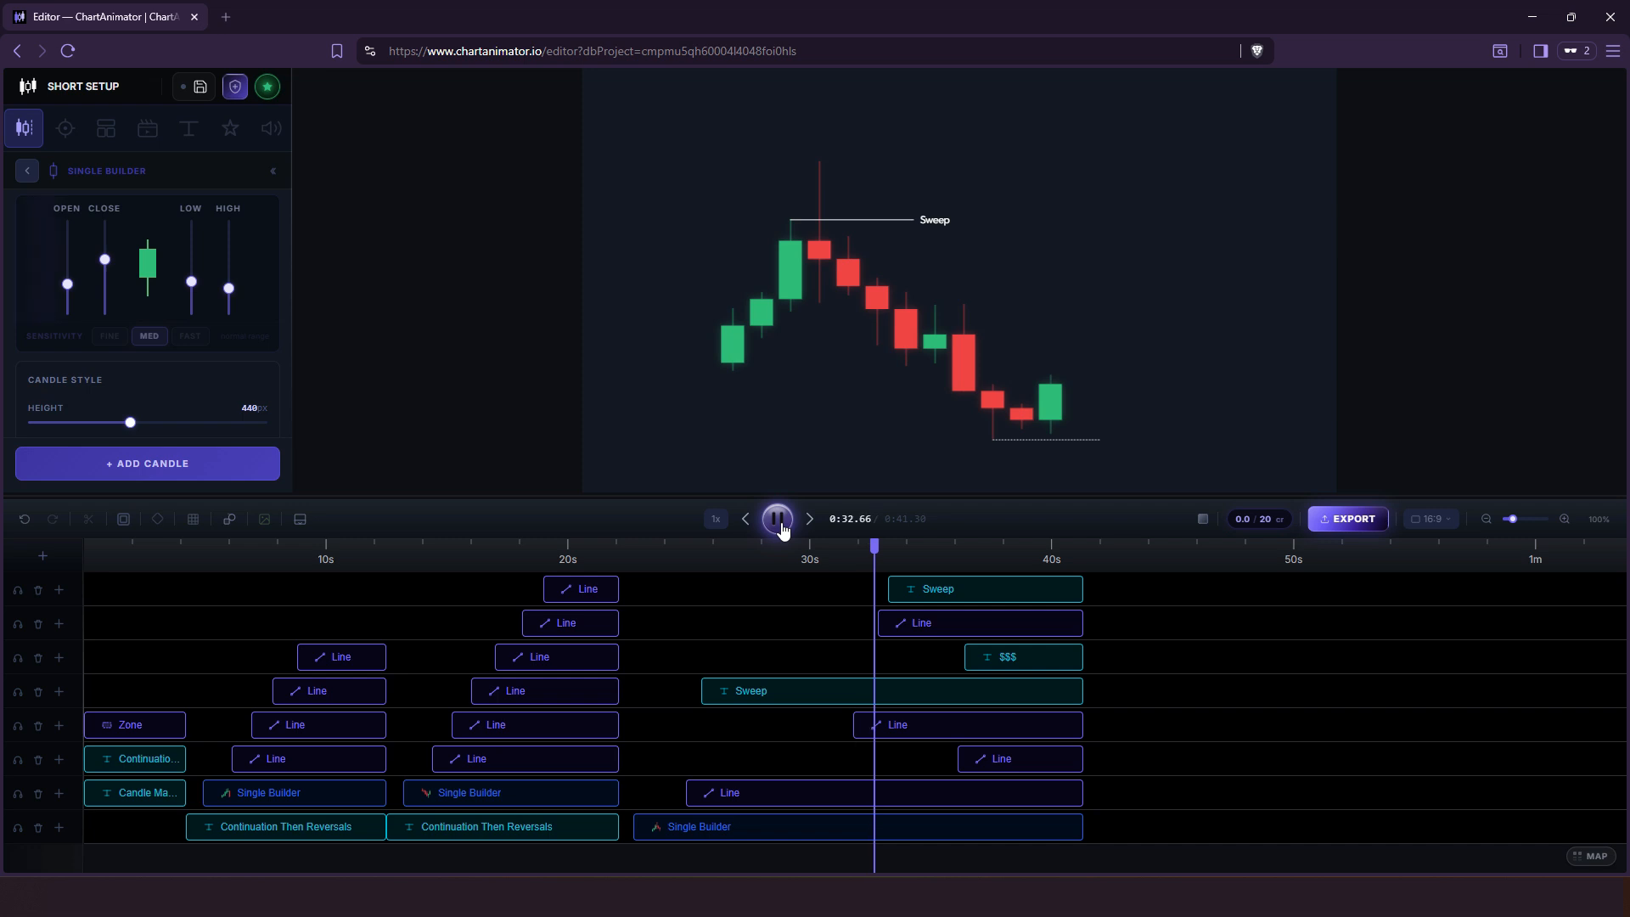
{"action": "left_click", "coordinate": [780, 522]}
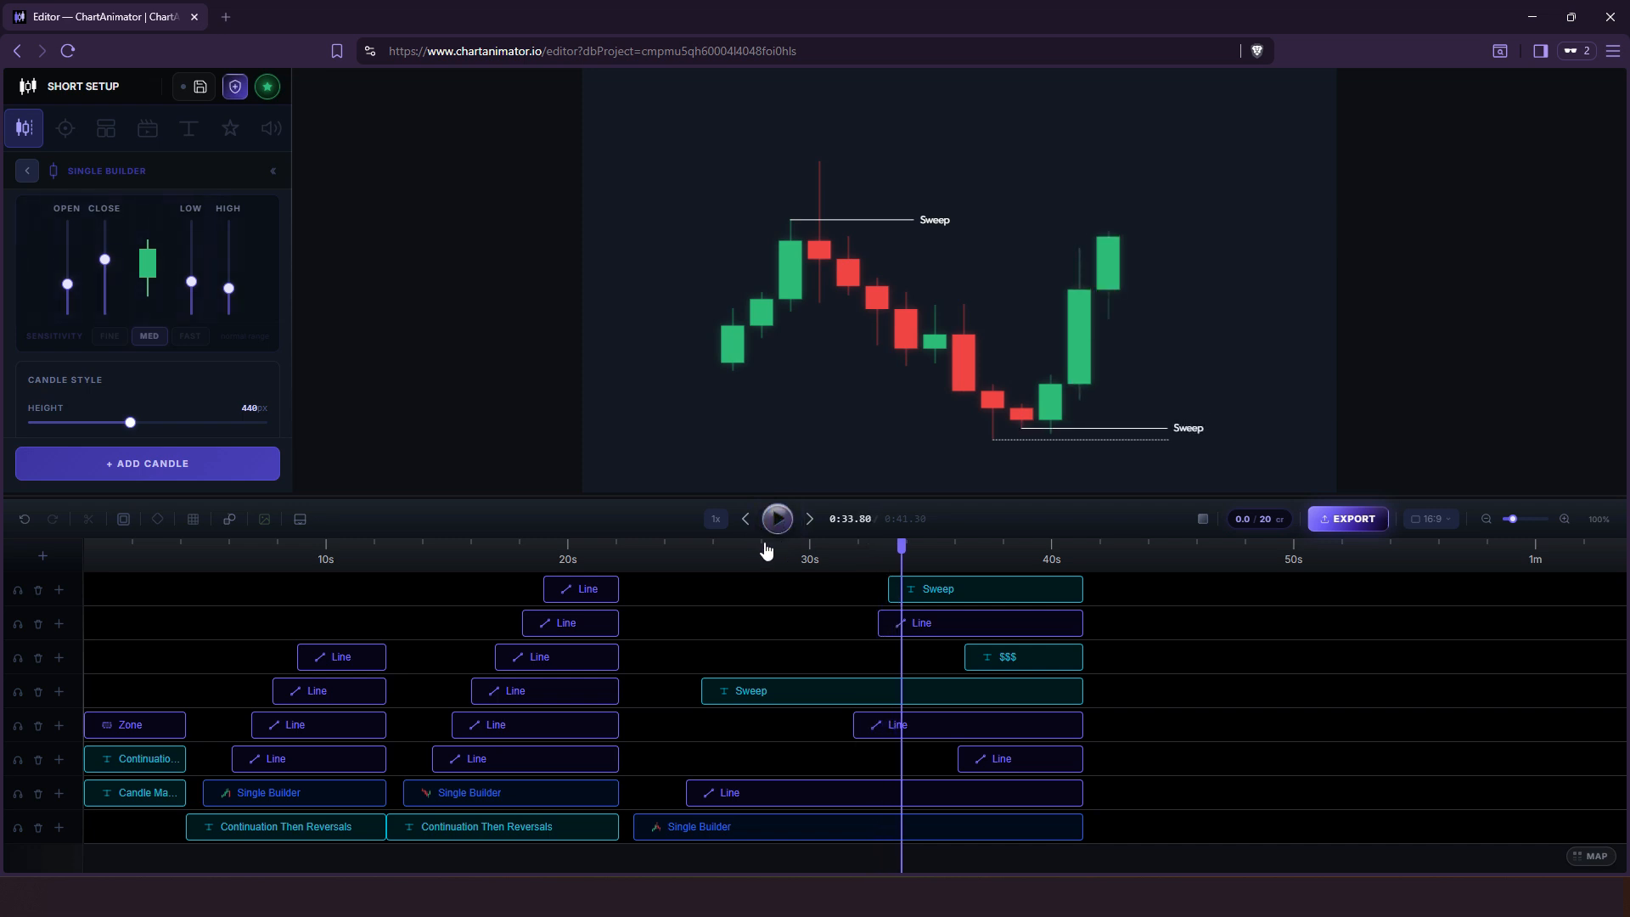
{"action": "left_click", "coordinate": [972, 597]}
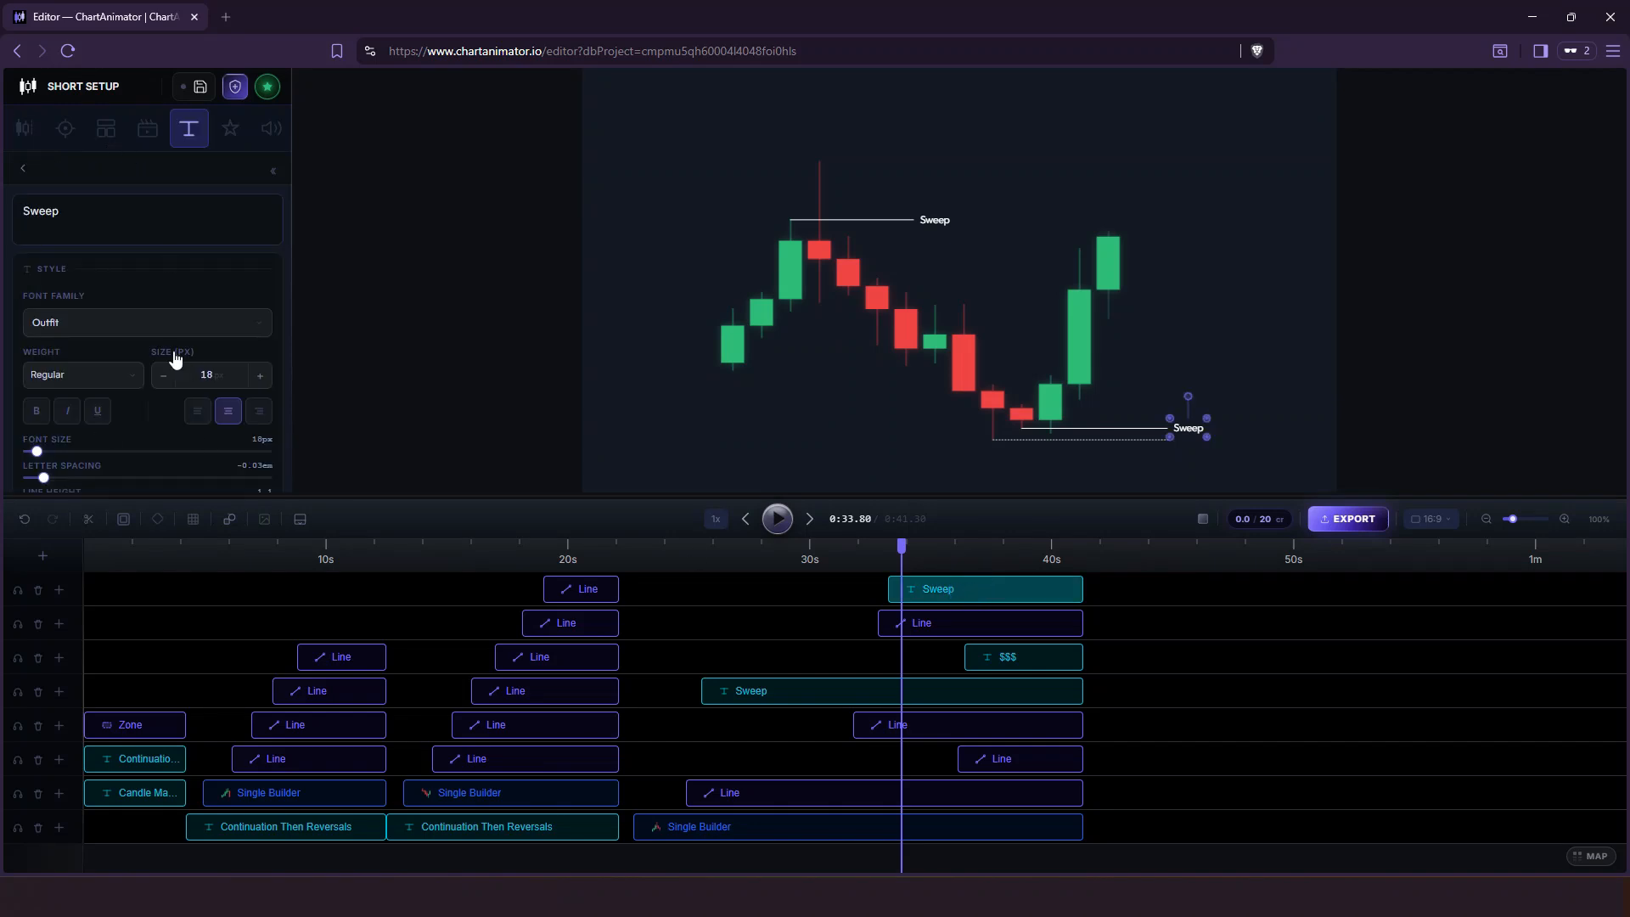
{"action": "left_click_drag", "start_coordinate": [144, 507], "coordinate": [161, 635]}
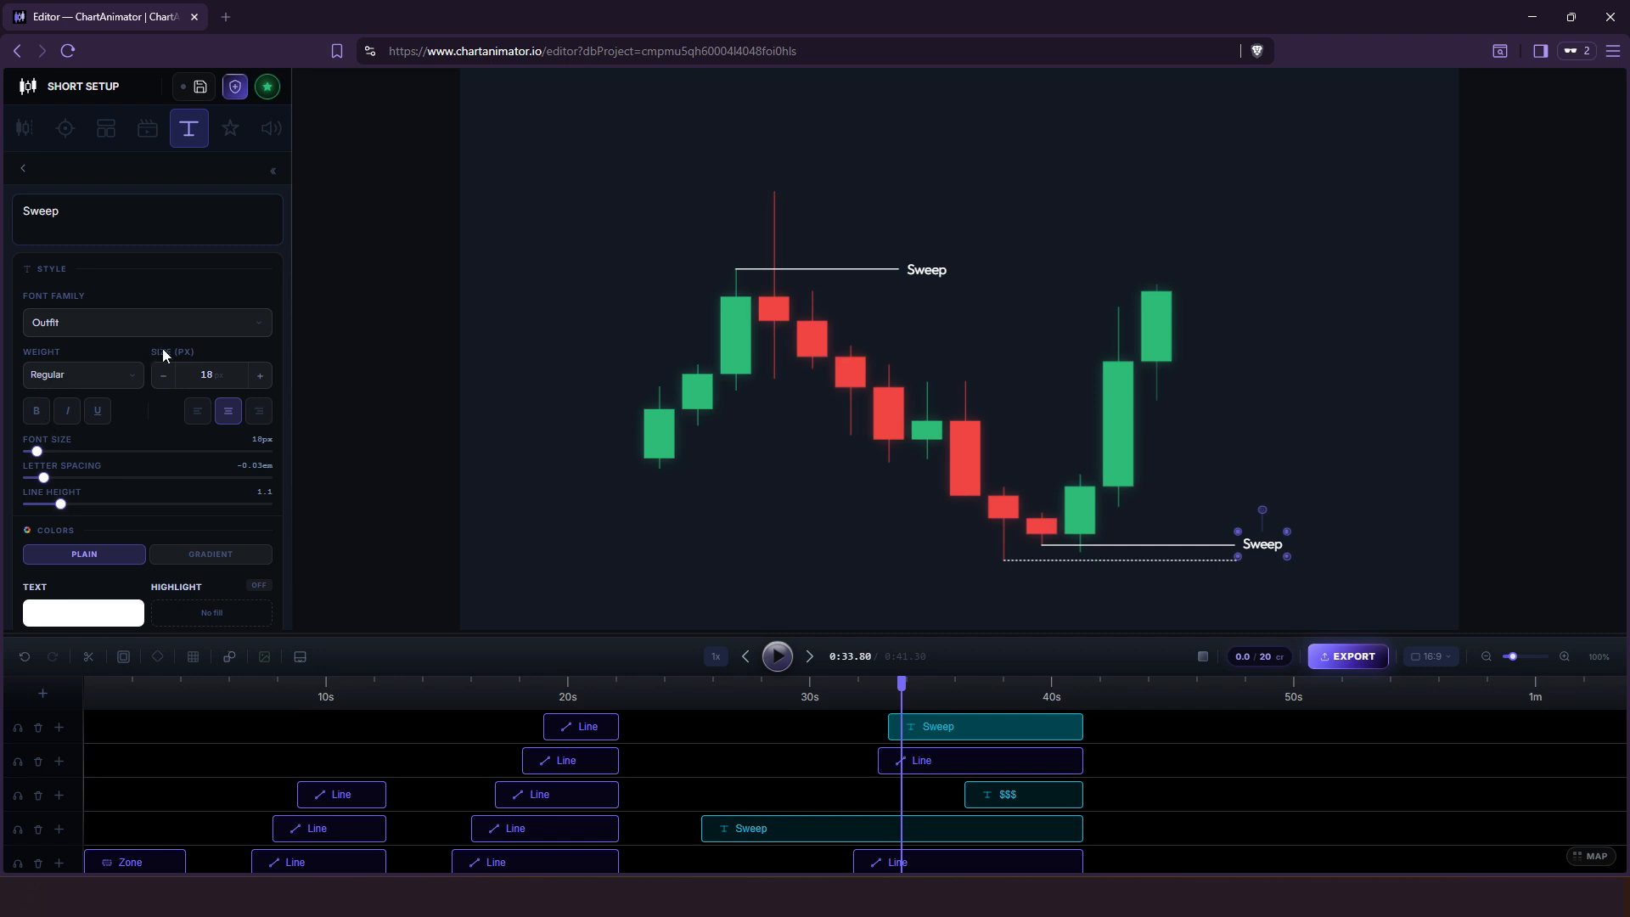
Examine the appearance settings of the lower Sweep line and the candle settings of the last Single Builder layer.
{"action": "left_click", "coordinate": [966, 771]}
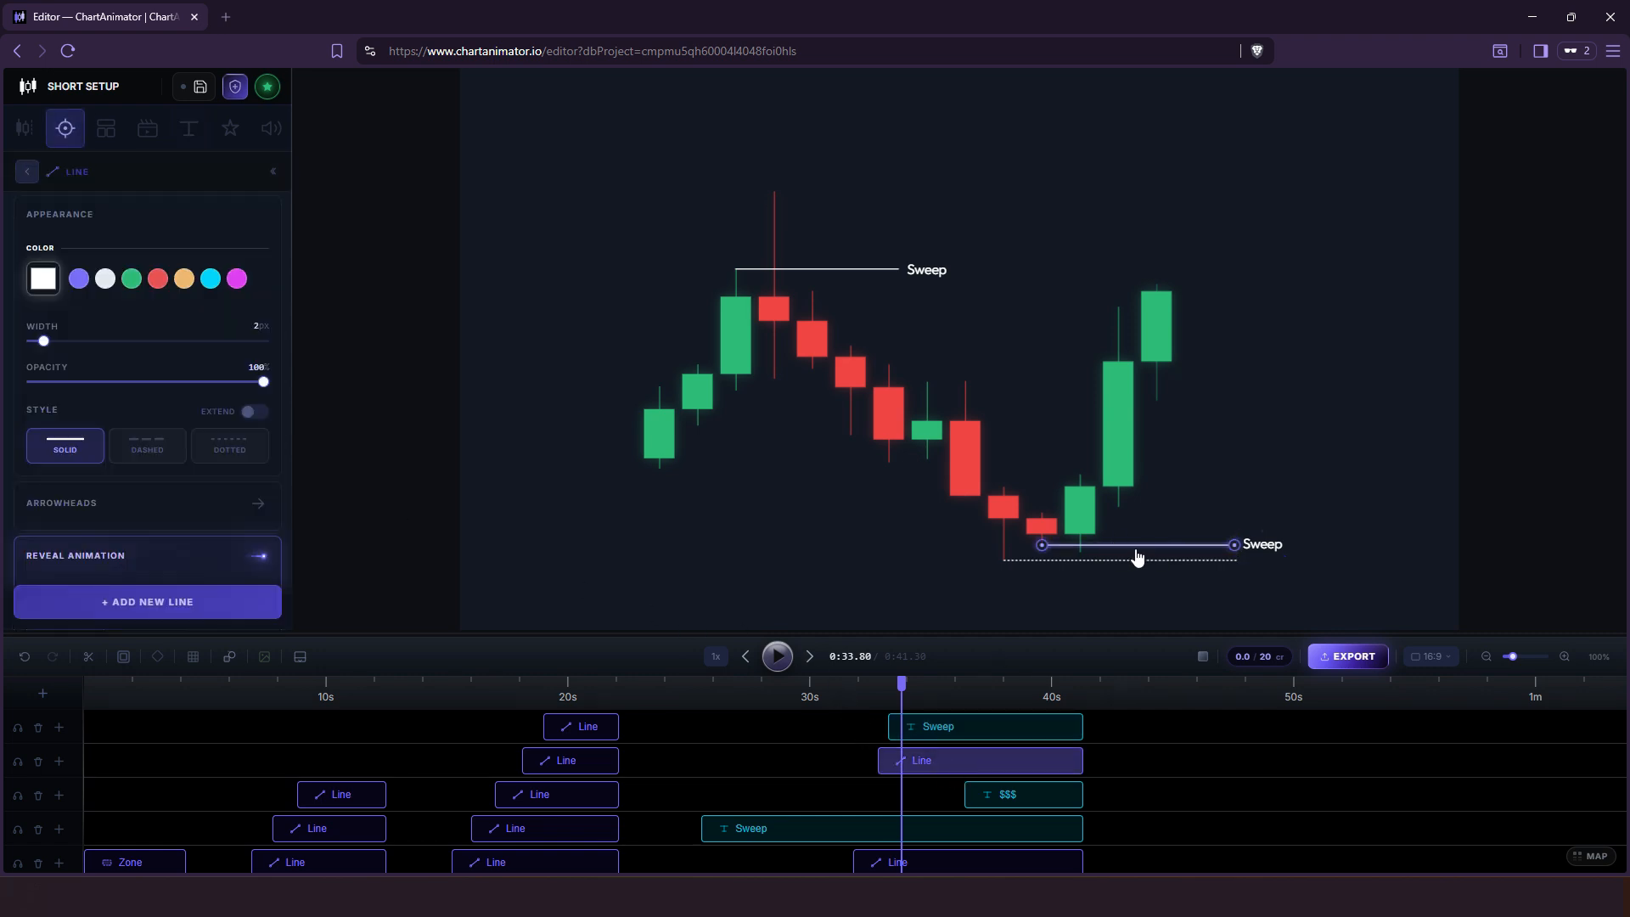
{"action": "scroll", "coordinate": [148, 355], "scroll_direction": "down", "scroll_amount": 3}
{"action": "scroll", "coordinate": [148, 355], "scroll_direction": "up", "scroll_amount": 3}
{"action": "scroll", "coordinate": [779, 823], "scroll_direction": "down", "scroll_amount": 3}
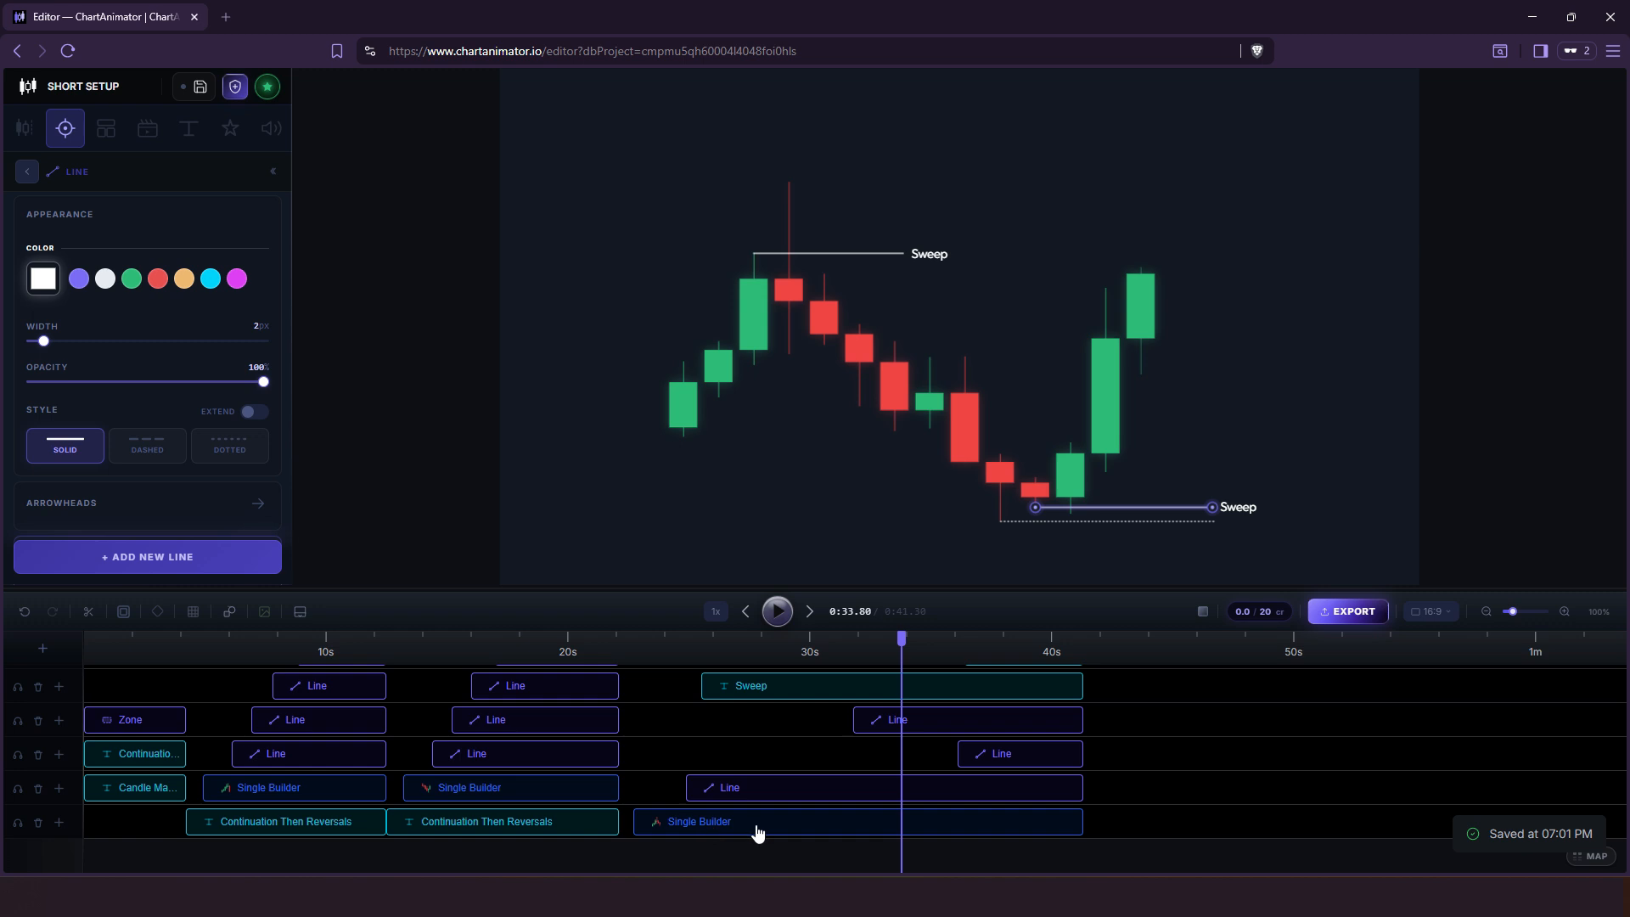
{"action": "left_click", "coordinate": [756, 824]}
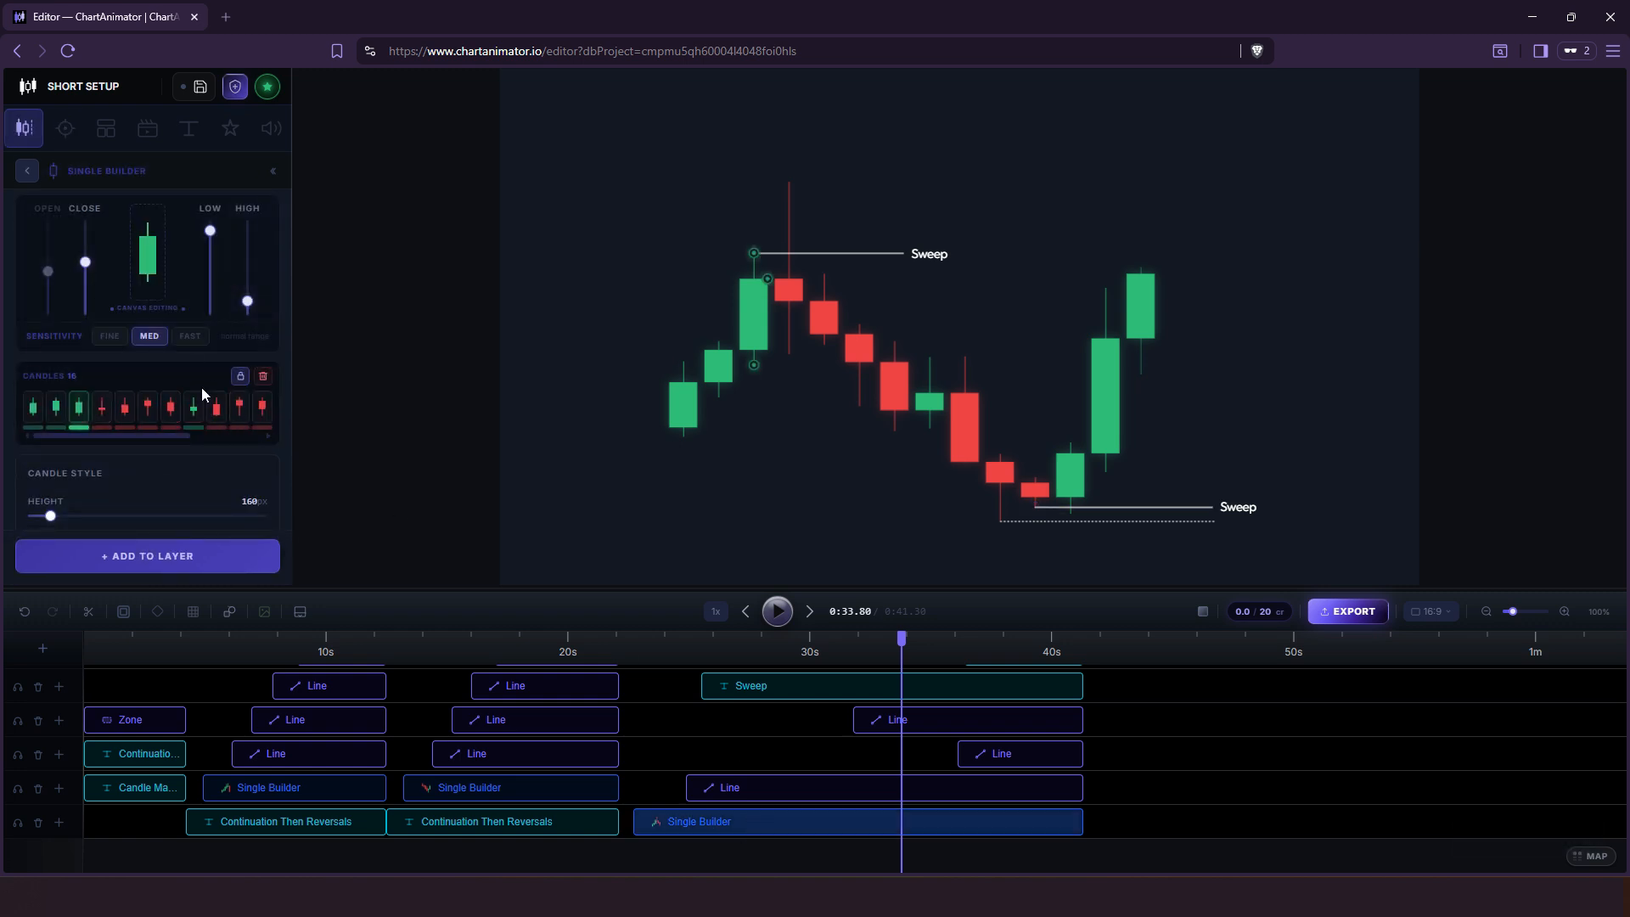
{"action": "scroll", "coordinate": [201, 387], "scroll_direction": "down", "scroll_amount": 3}
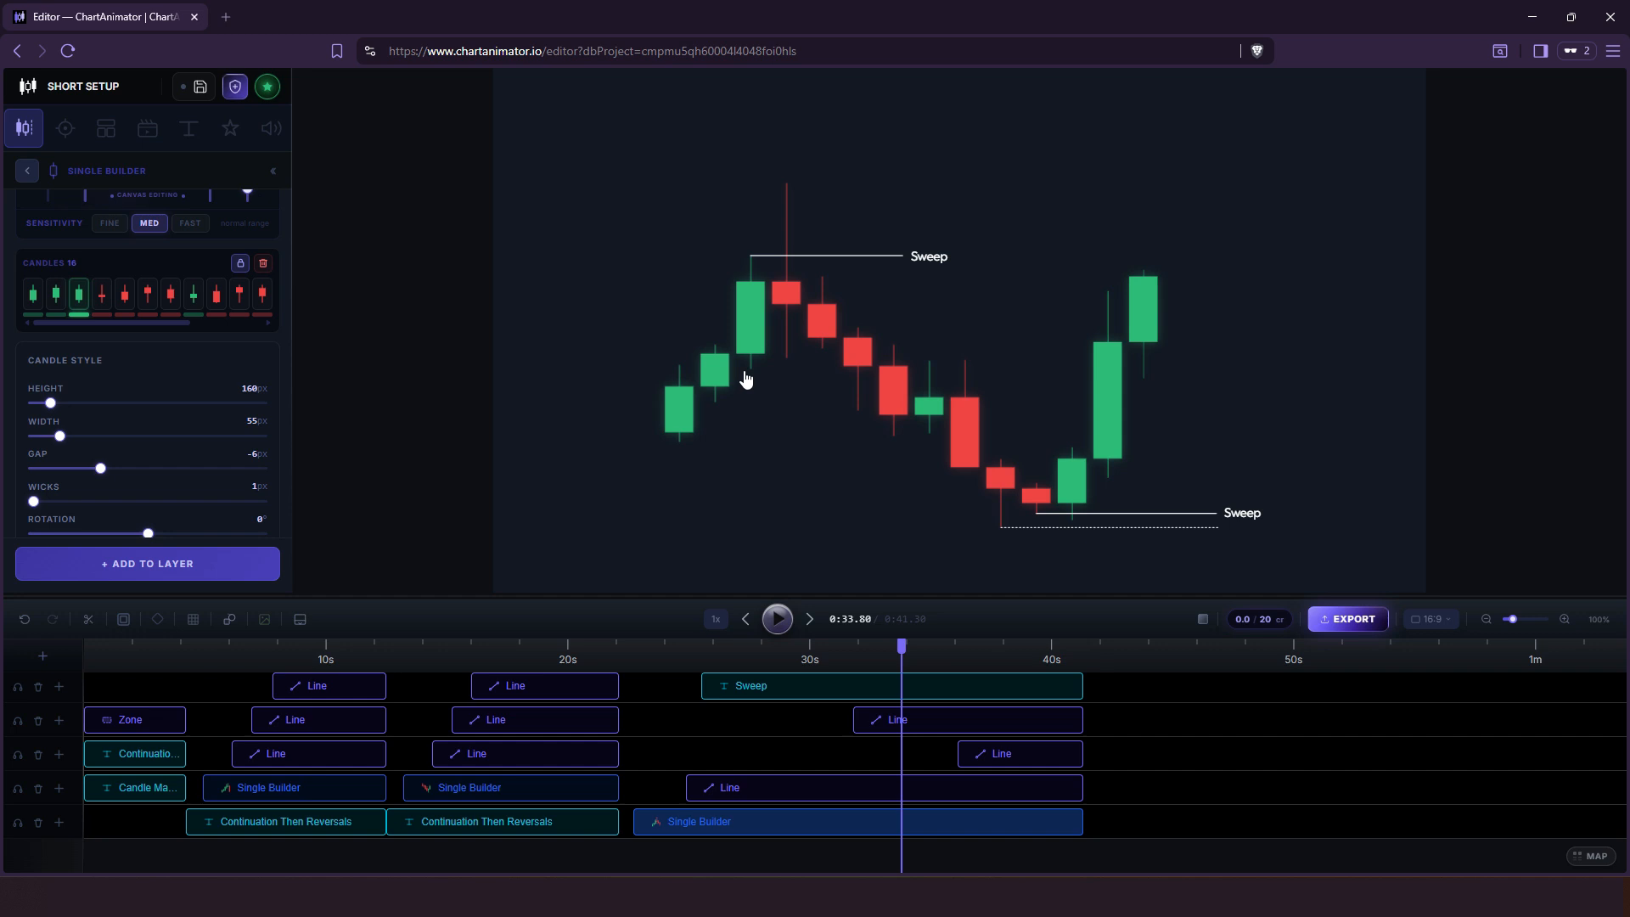
Rename the project as CANDLE MASTERY and save it.
{"action": "left_click", "coordinate": [44, 87]}
{"action": "type", "text": "CANDLE MASTERY"}
{"action": "left_click", "coordinate": [202, 87]}
Check the library's saved projects for CANDLE MASTERY and revisit the ready-made templates.
{"action": "left_click", "coordinate": [106, 128]}
{"action": "left_click", "coordinate": [69, 211]}
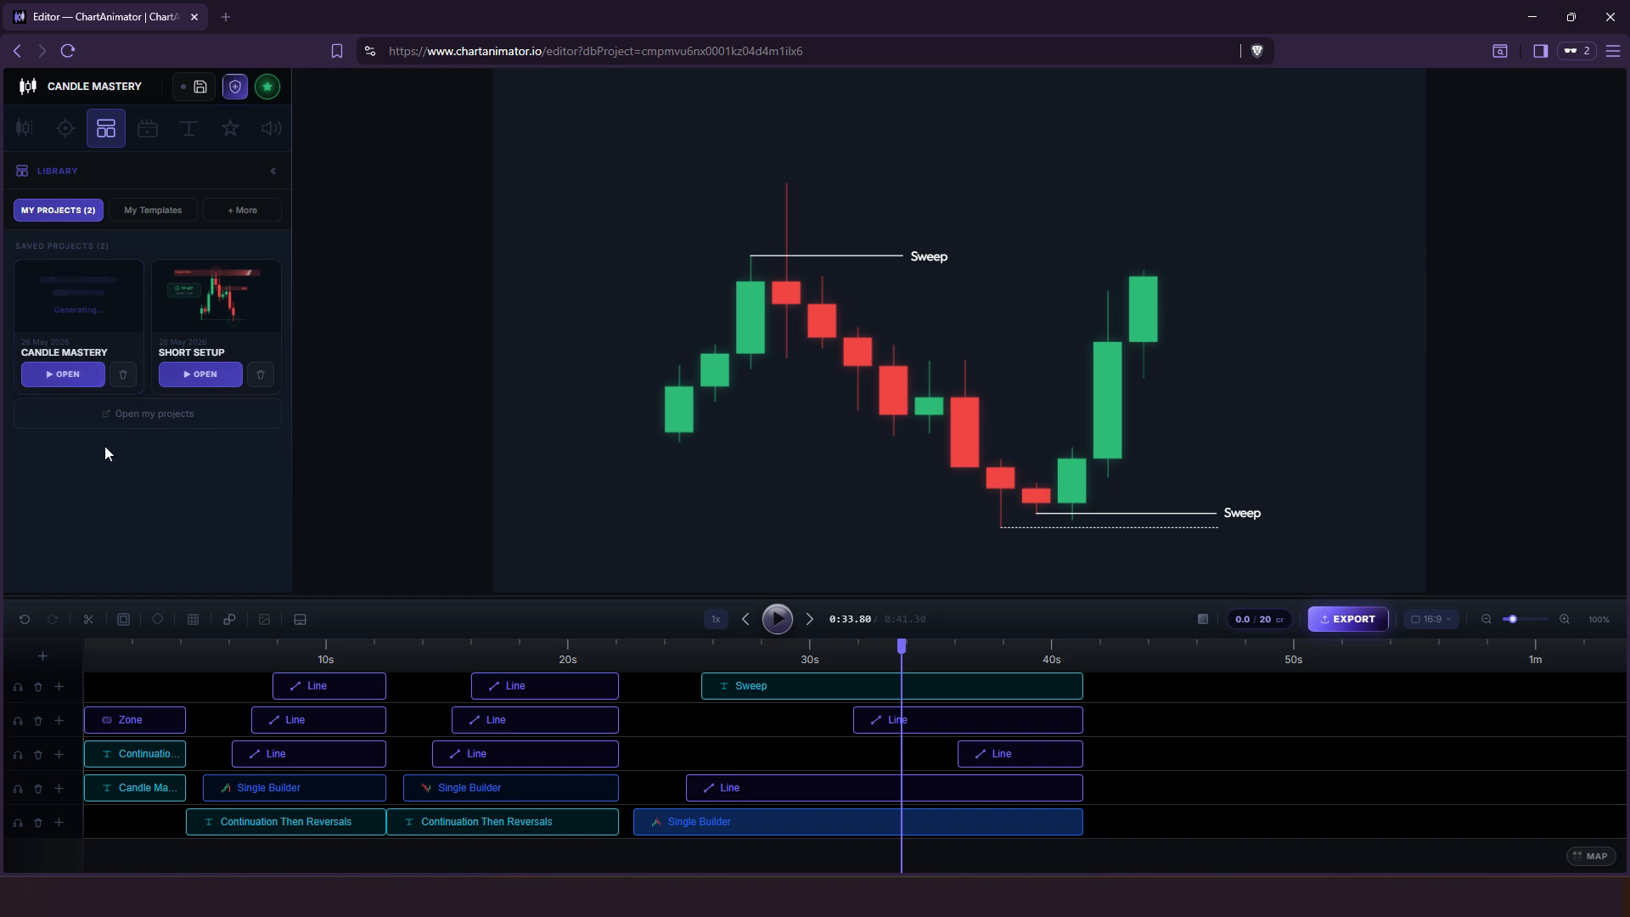
{"action": "left_click", "coordinate": [243, 212]}
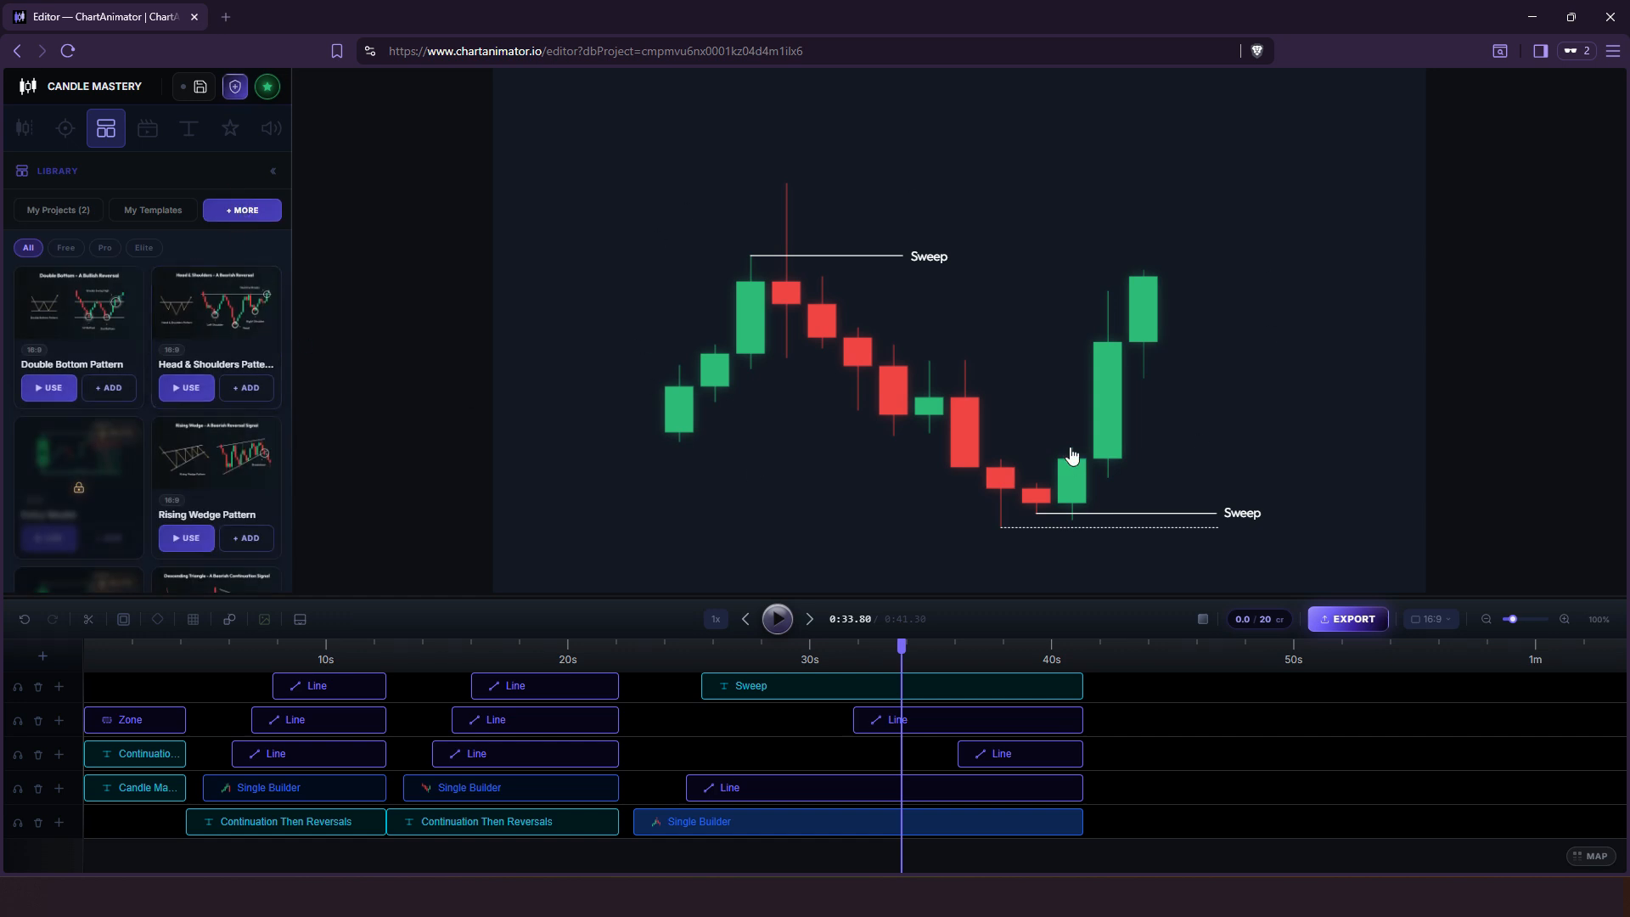
{"action": "left_click", "coordinate": [53, 211]}
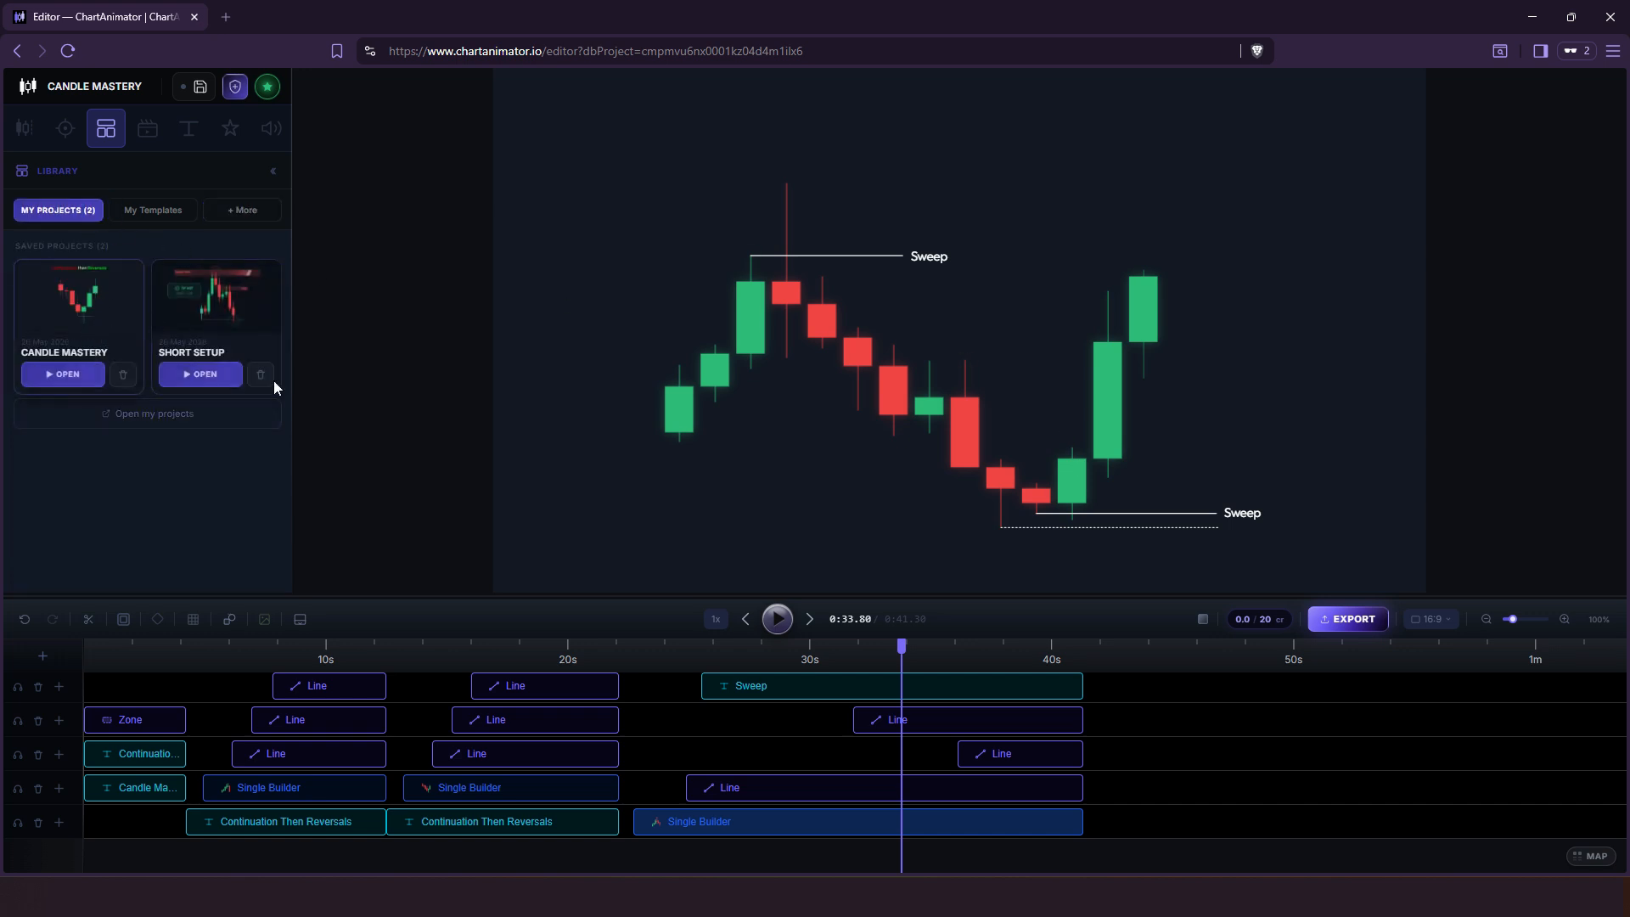
Return the playhead to the start and preview the intro up to about 0:04.
{"action": "left_click_drag", "start_coordinate": [902, 647], "coordinate": [56, 639]}
{"action": "left_click", "coordinate": [778, 619]}
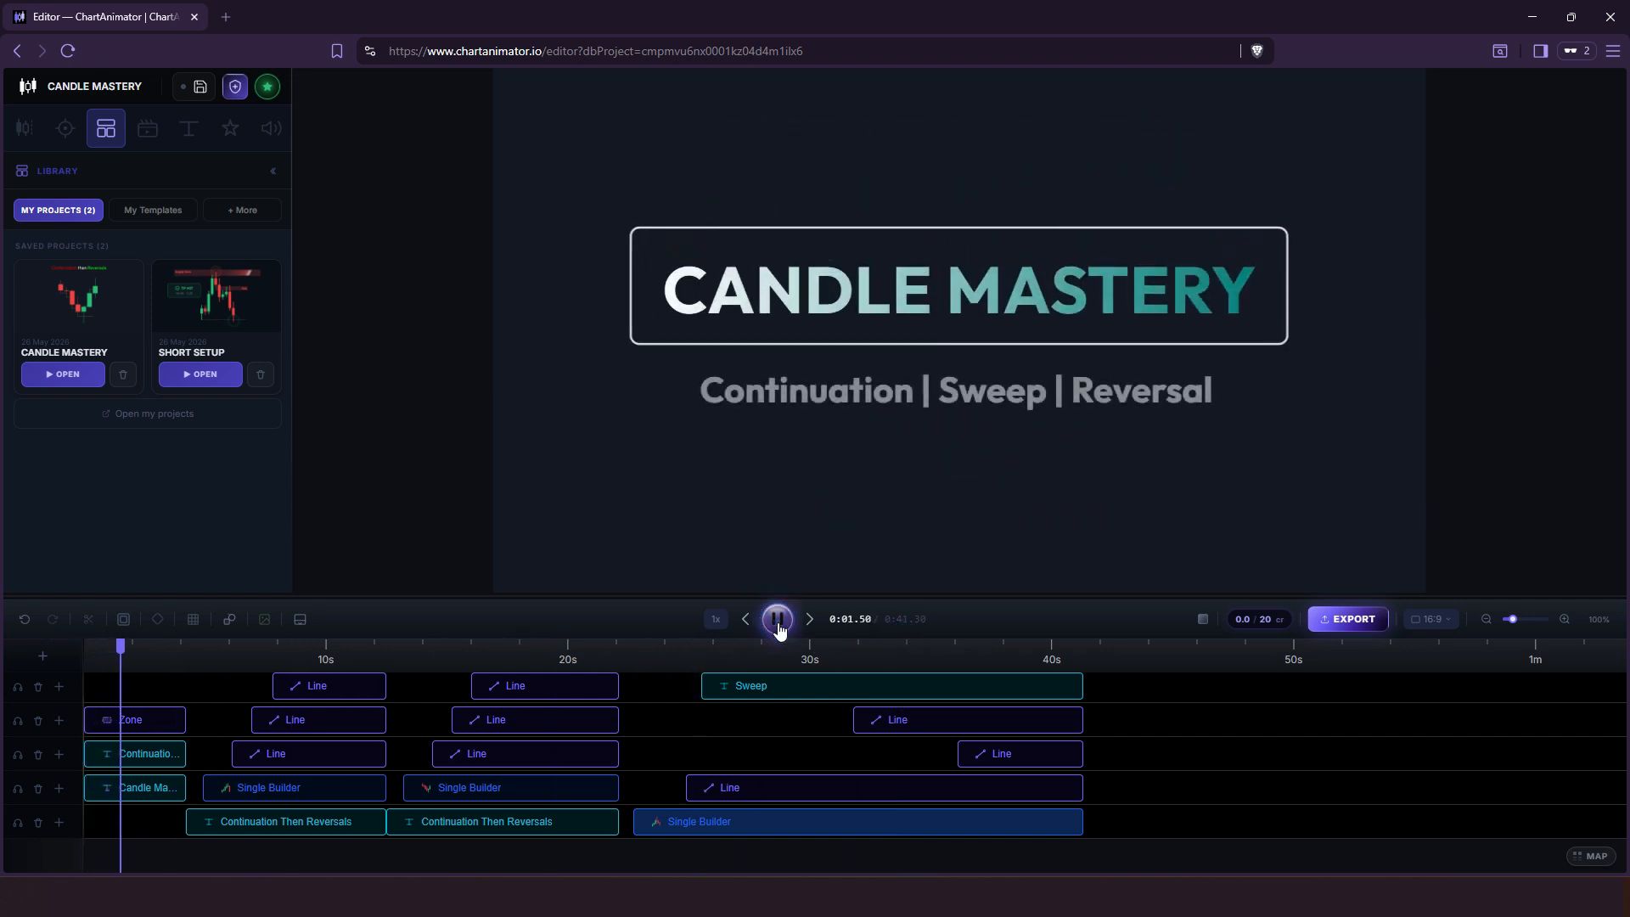
{"action": "left_click", "coordinate": [778, 619]}
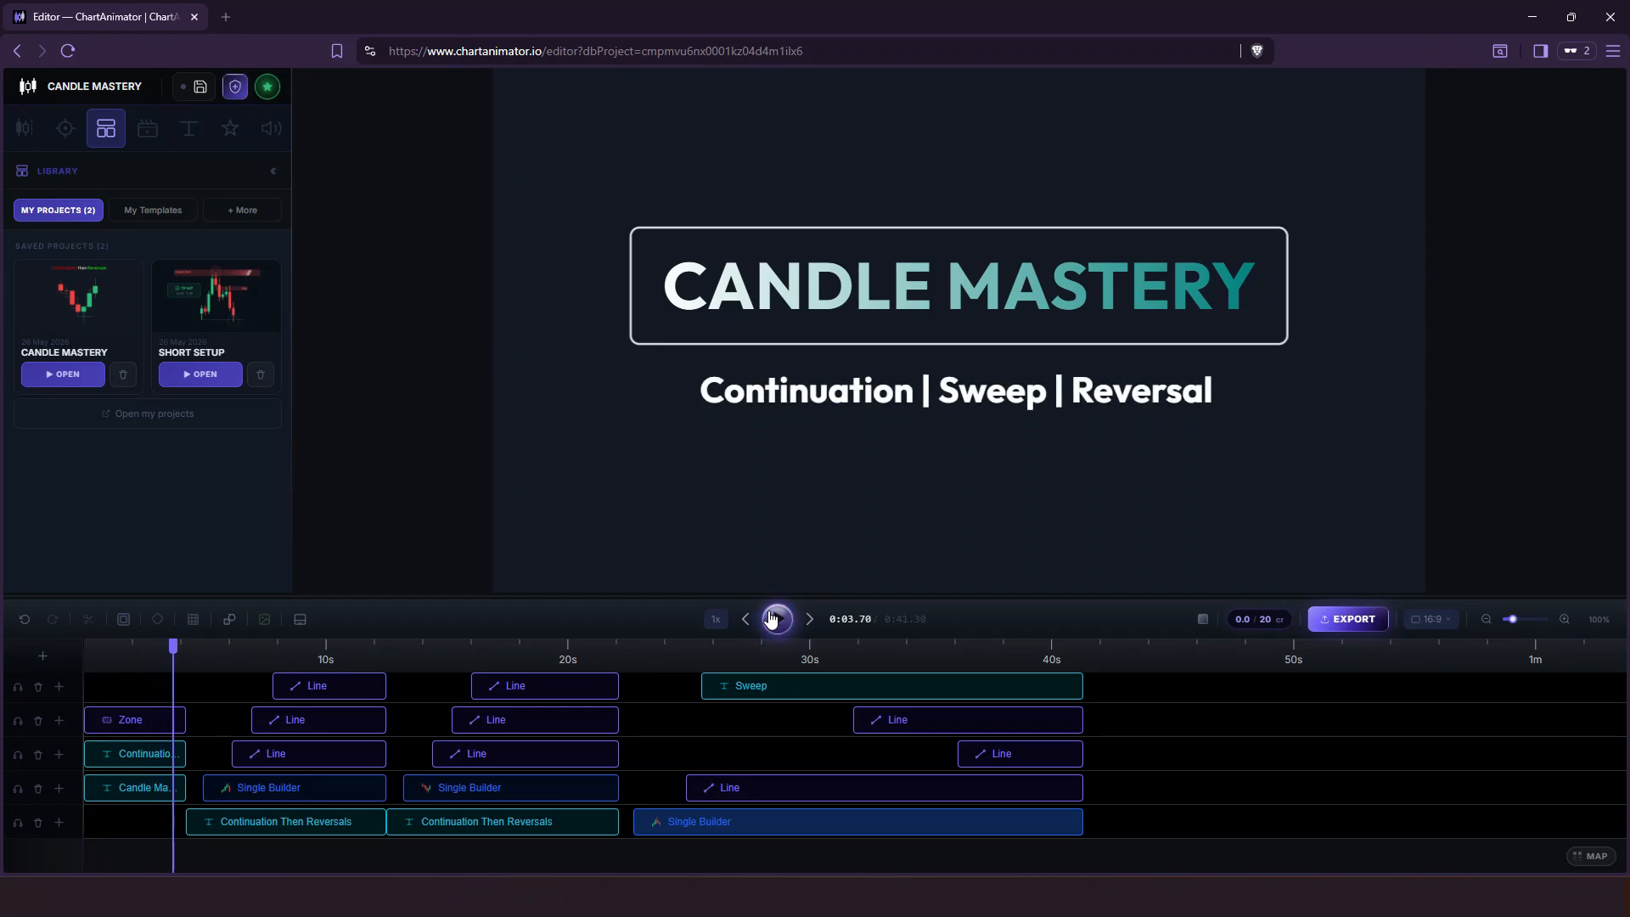
Export the animation as a 720p MP4 named CANDLE MASTERY and save the file to the Desktop.
{"action": "left_click", "coordinate": [1347, 629]}
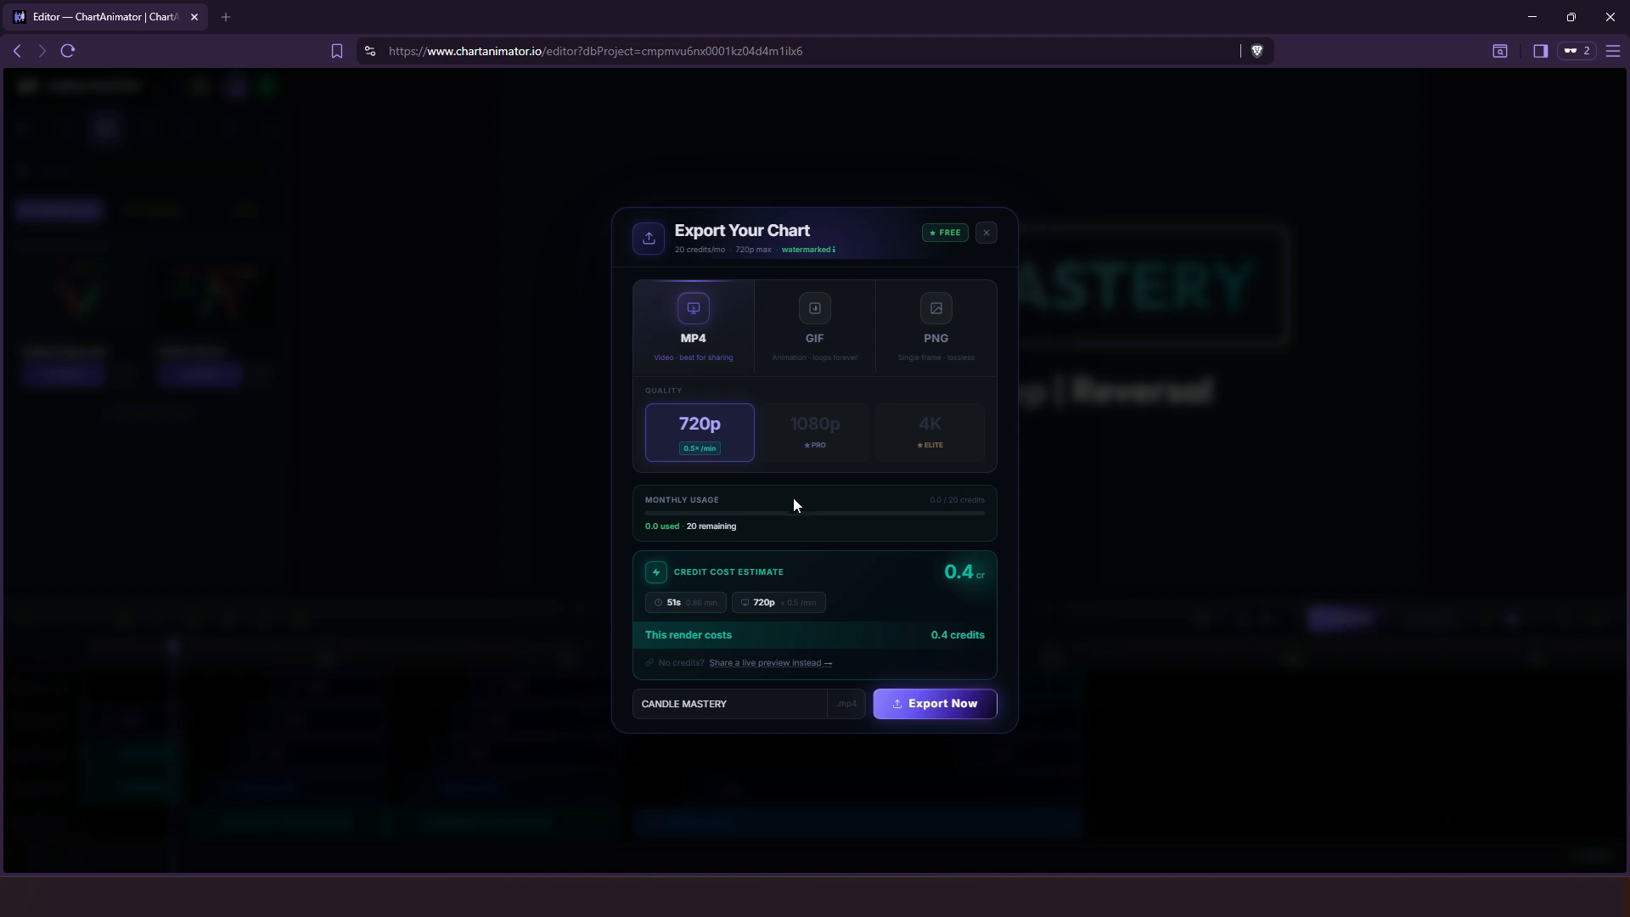
{"action": "left_click", "coordinate": [926, 710]}
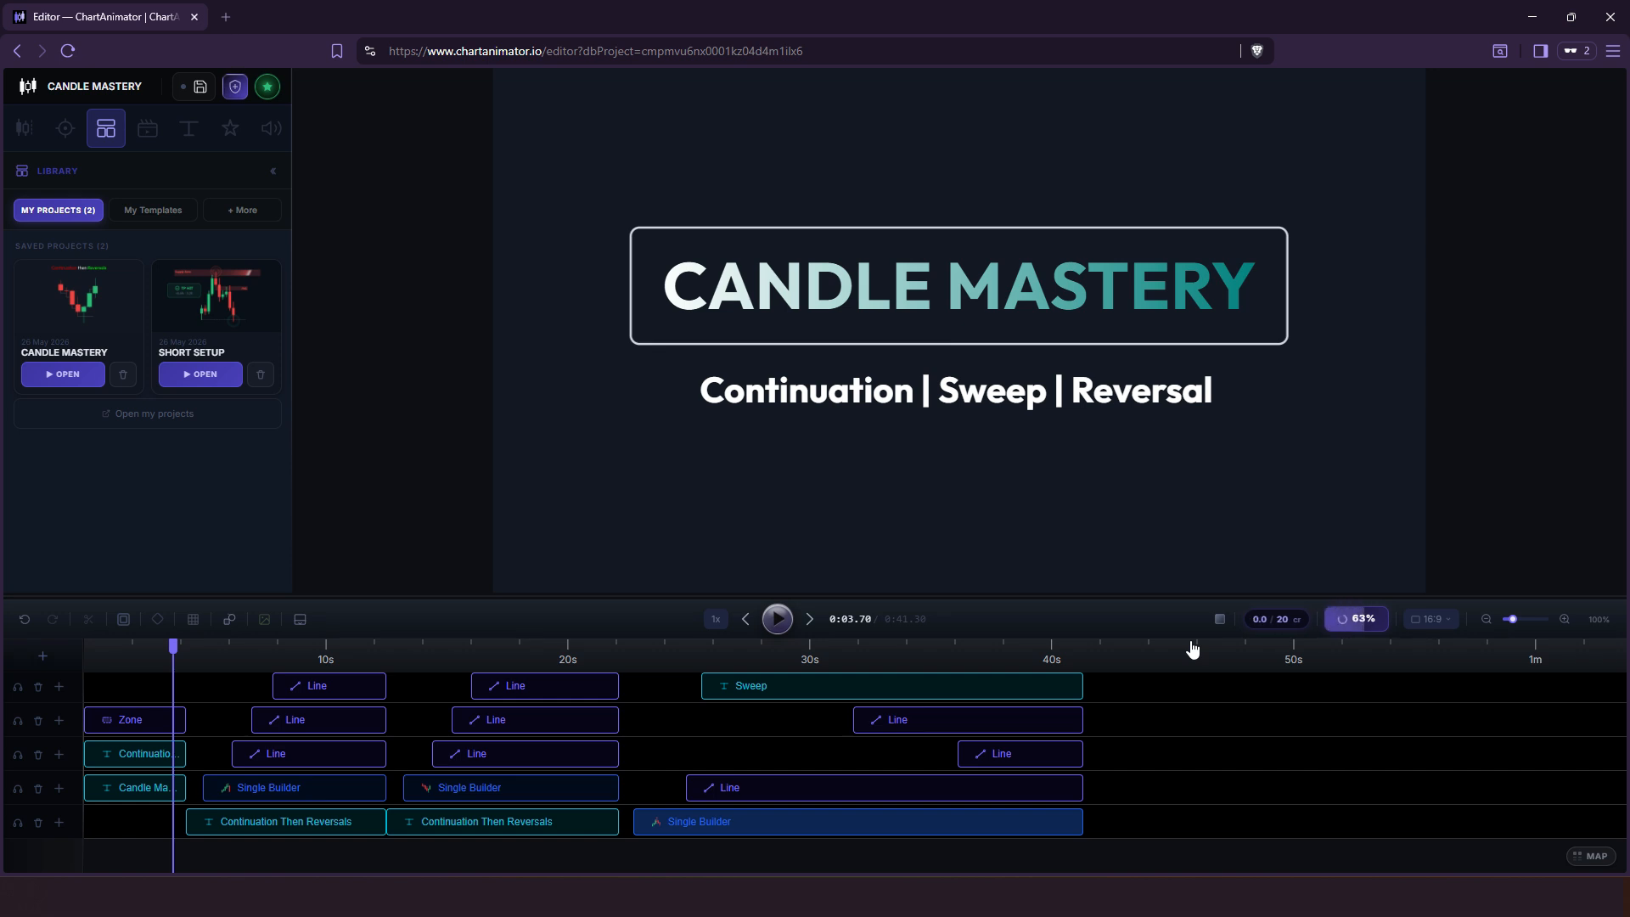
{"action": "left_click", "coordinate": [332, 661]}
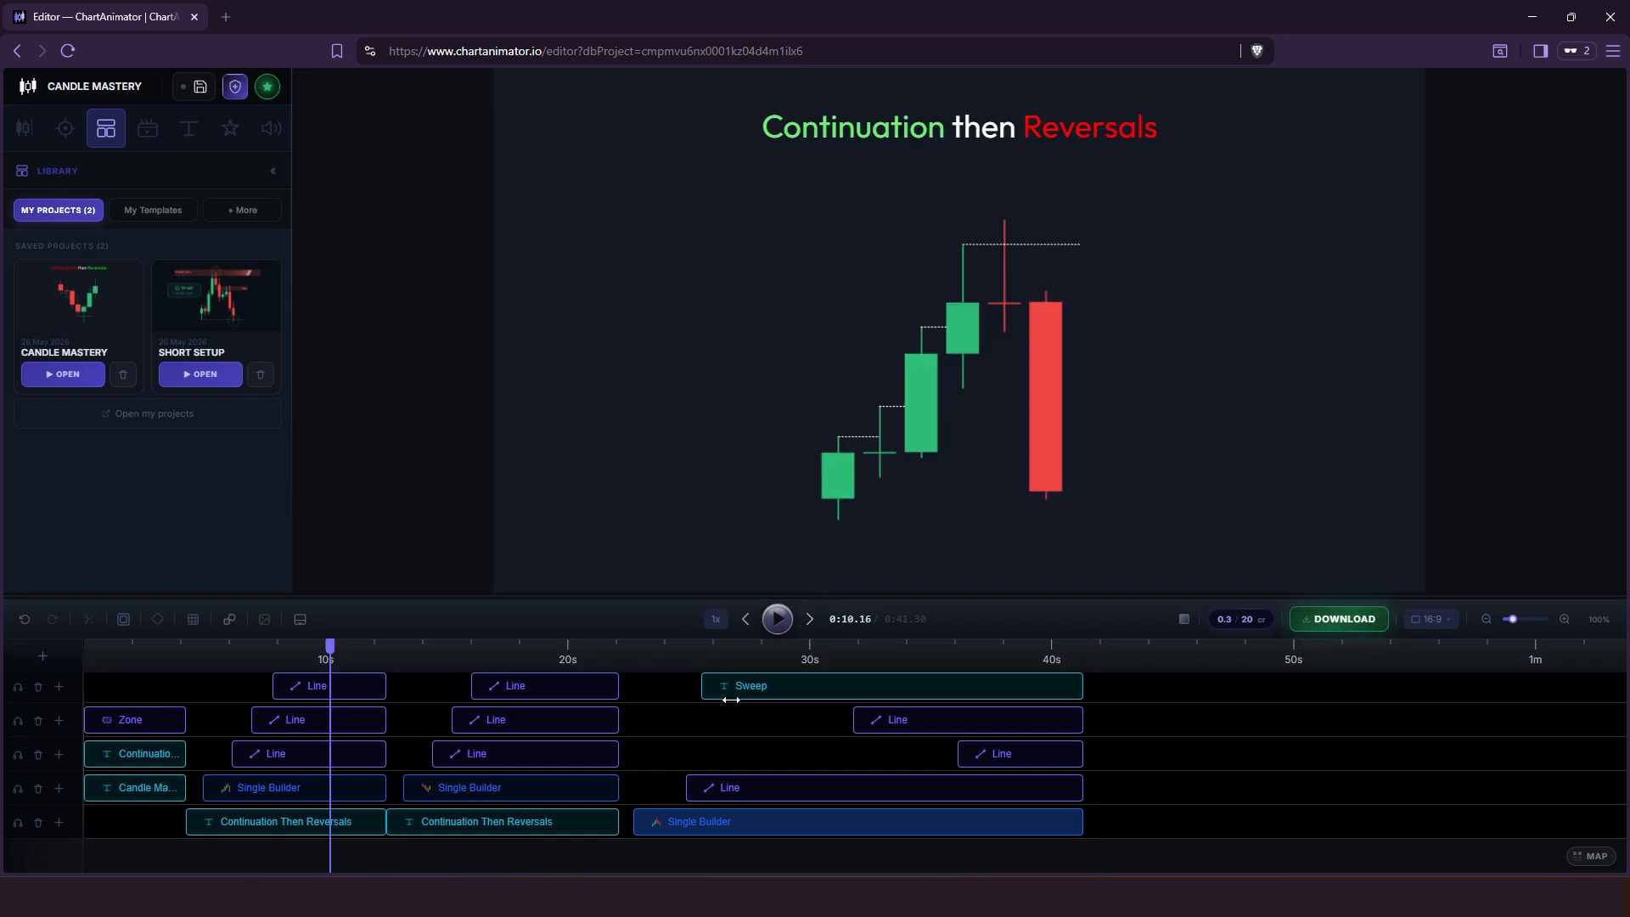
{"action": "left_click", "coordinate": [1343, 626]}
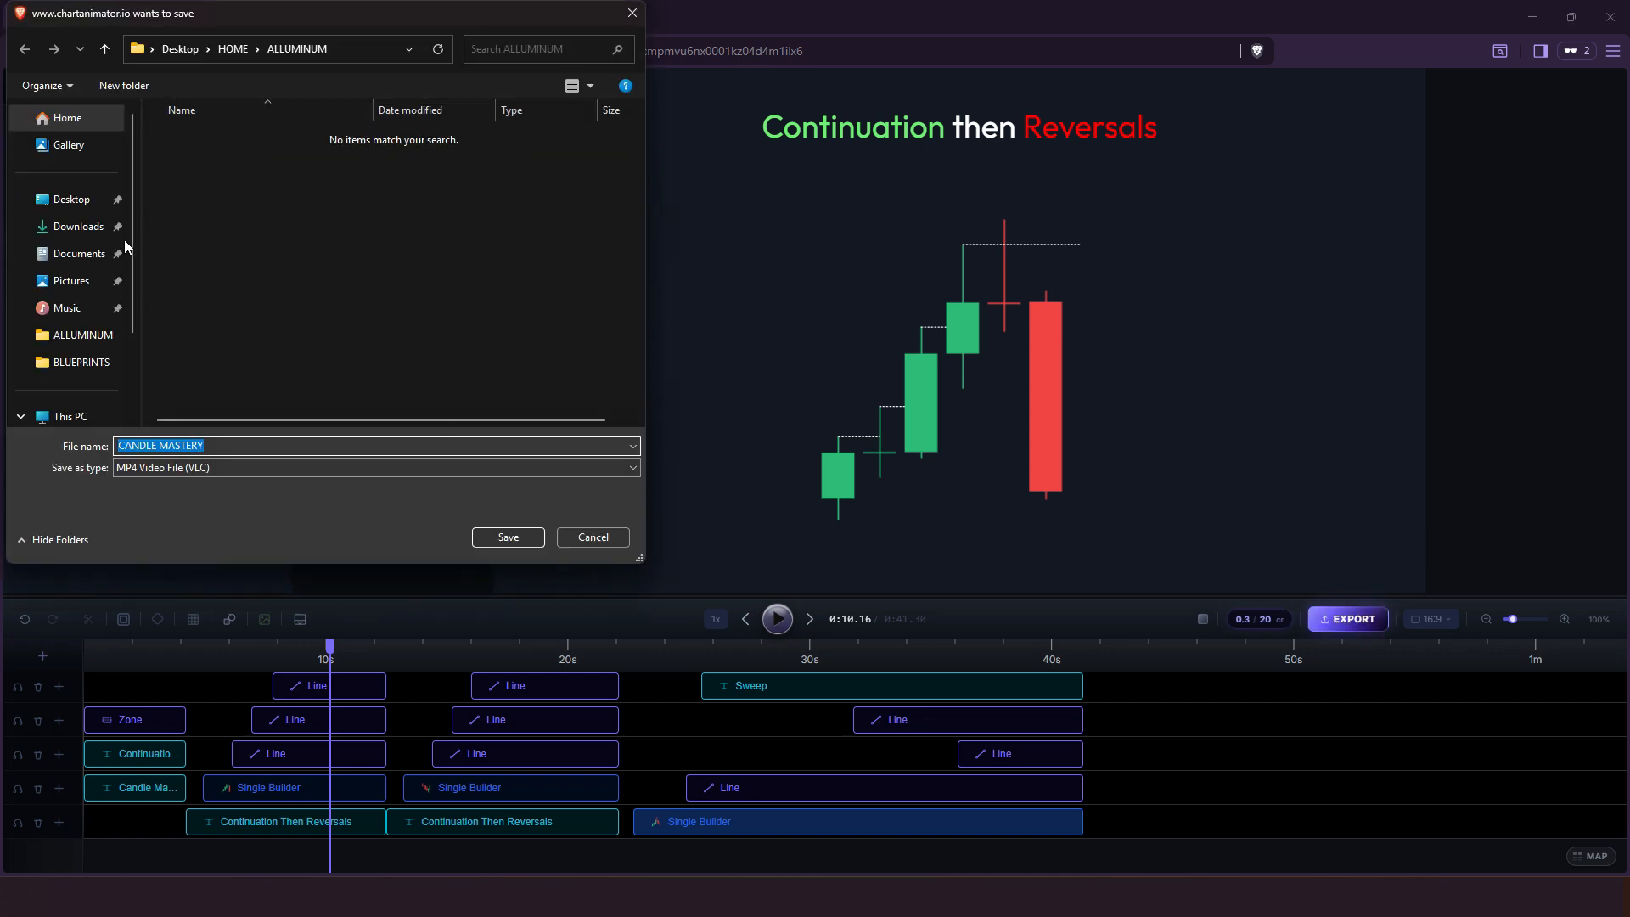
{"action": "left_click", "coordinate": [70, 200]}
{"action": "left_click", "coordinate": [512, 539]}
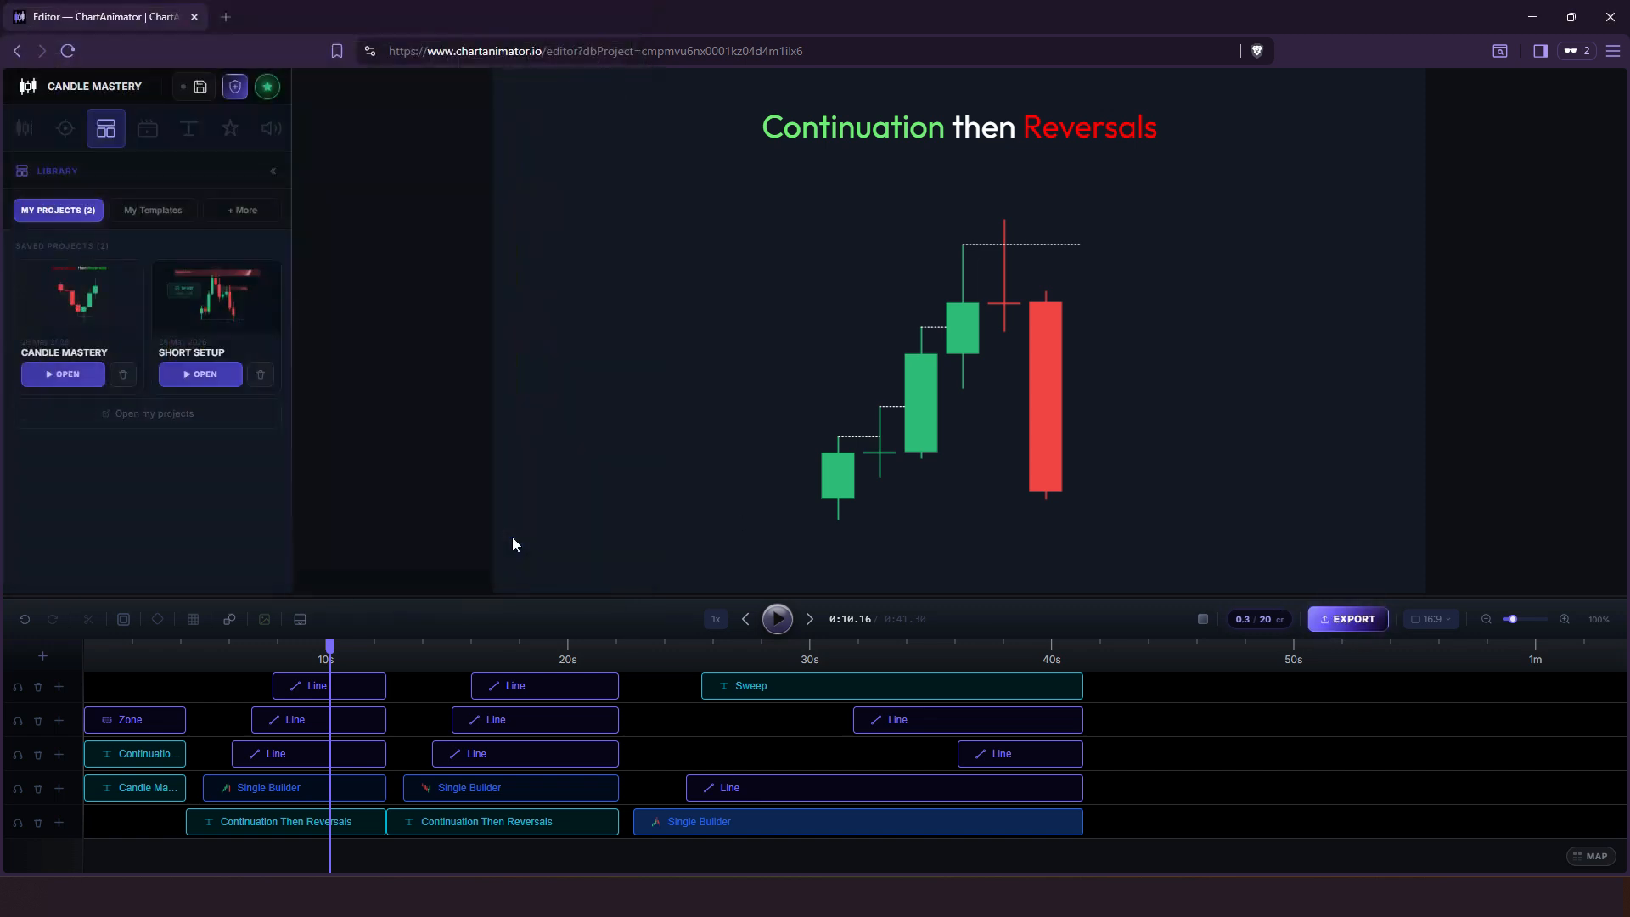
Switch to File Explorer and play the exported CANDLE MASTERY video from the Desktop.
{"action": "mouse_move", "coordinate": [1042, 897]}
{"action": "left_click", "coordinate": [972, 783]}
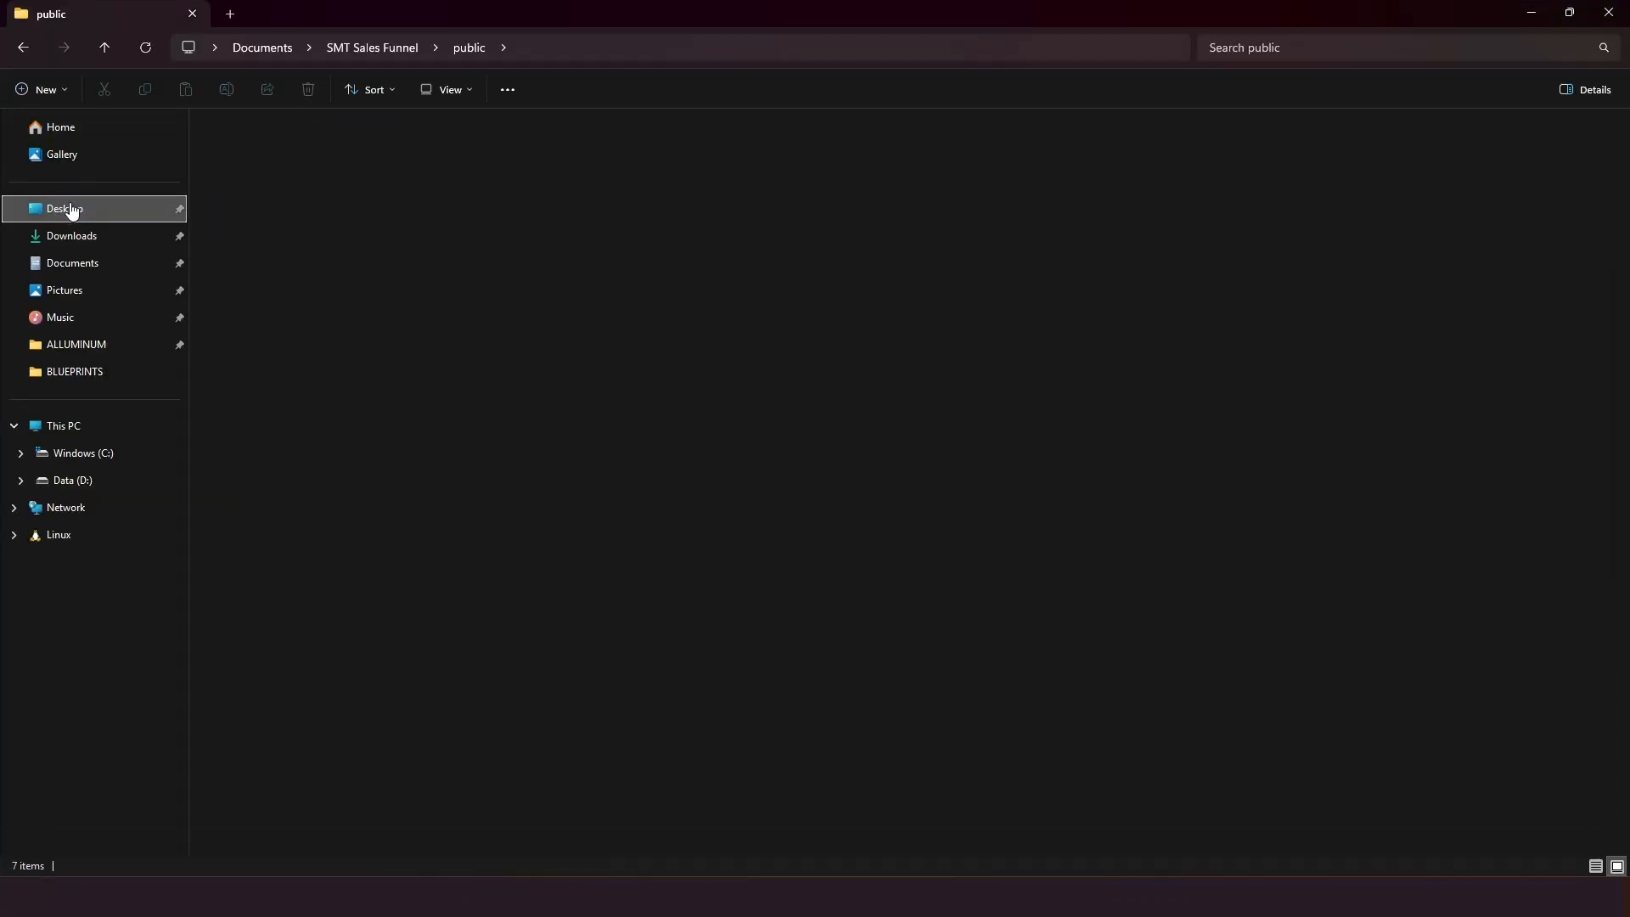
{"action": "left_click", "coordinate": [68, 208]}
{"action": "double_click", "coordinate": [424, 399]}
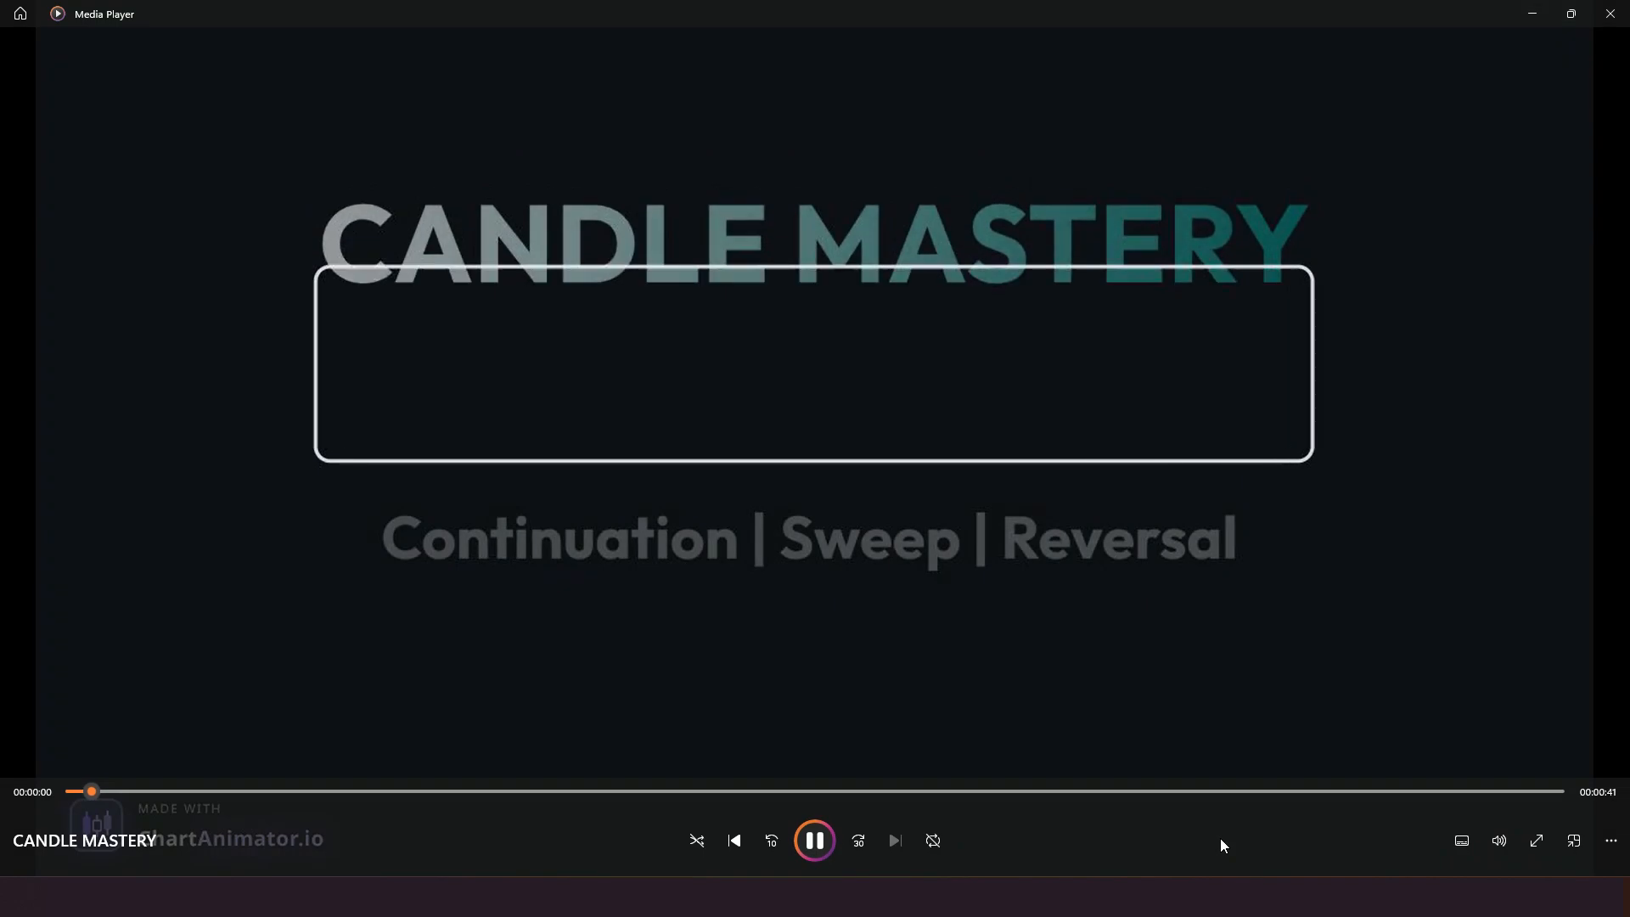